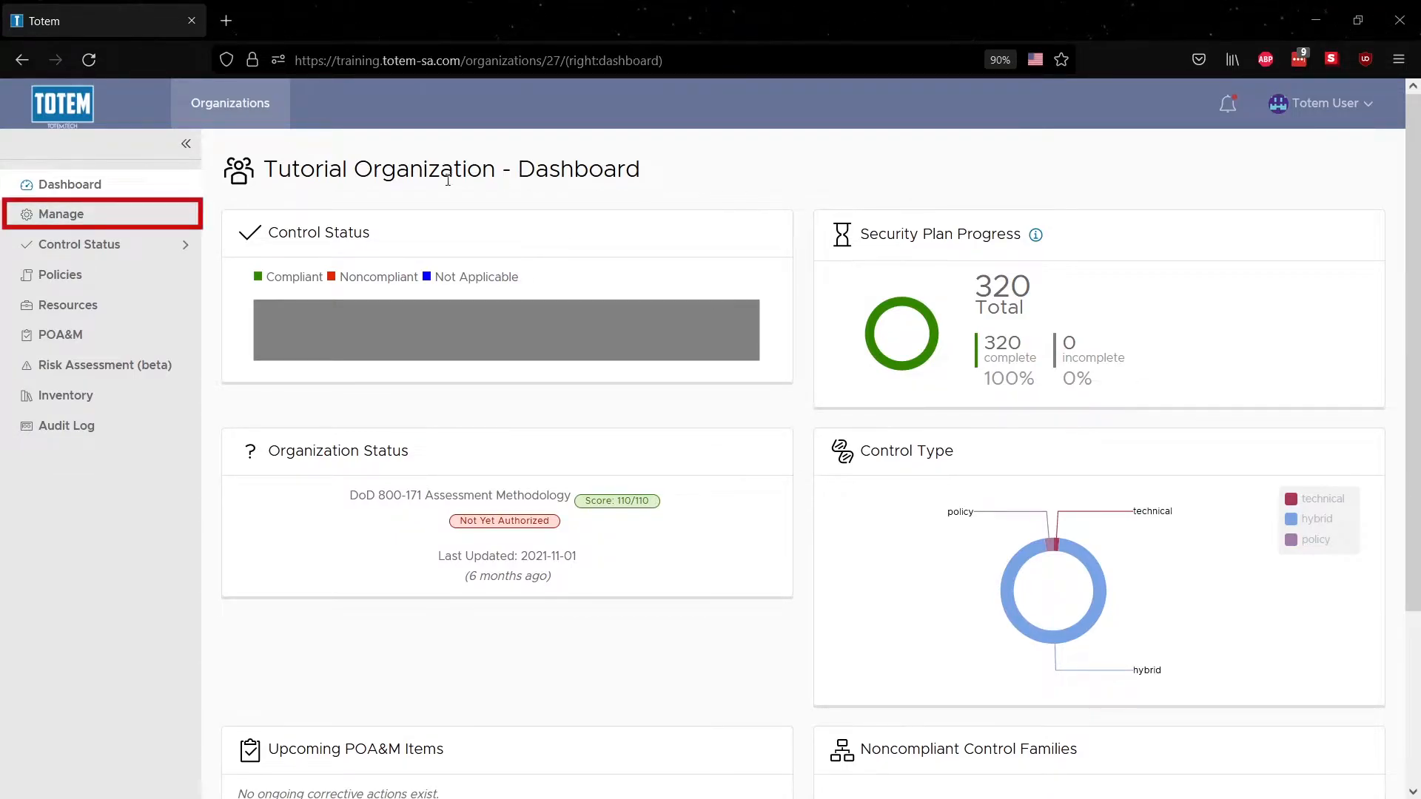
Open Tutorial Organization's Manage page and show its Users & Roles tab
{"action": "left_click", "coordinate": [168, 215]}
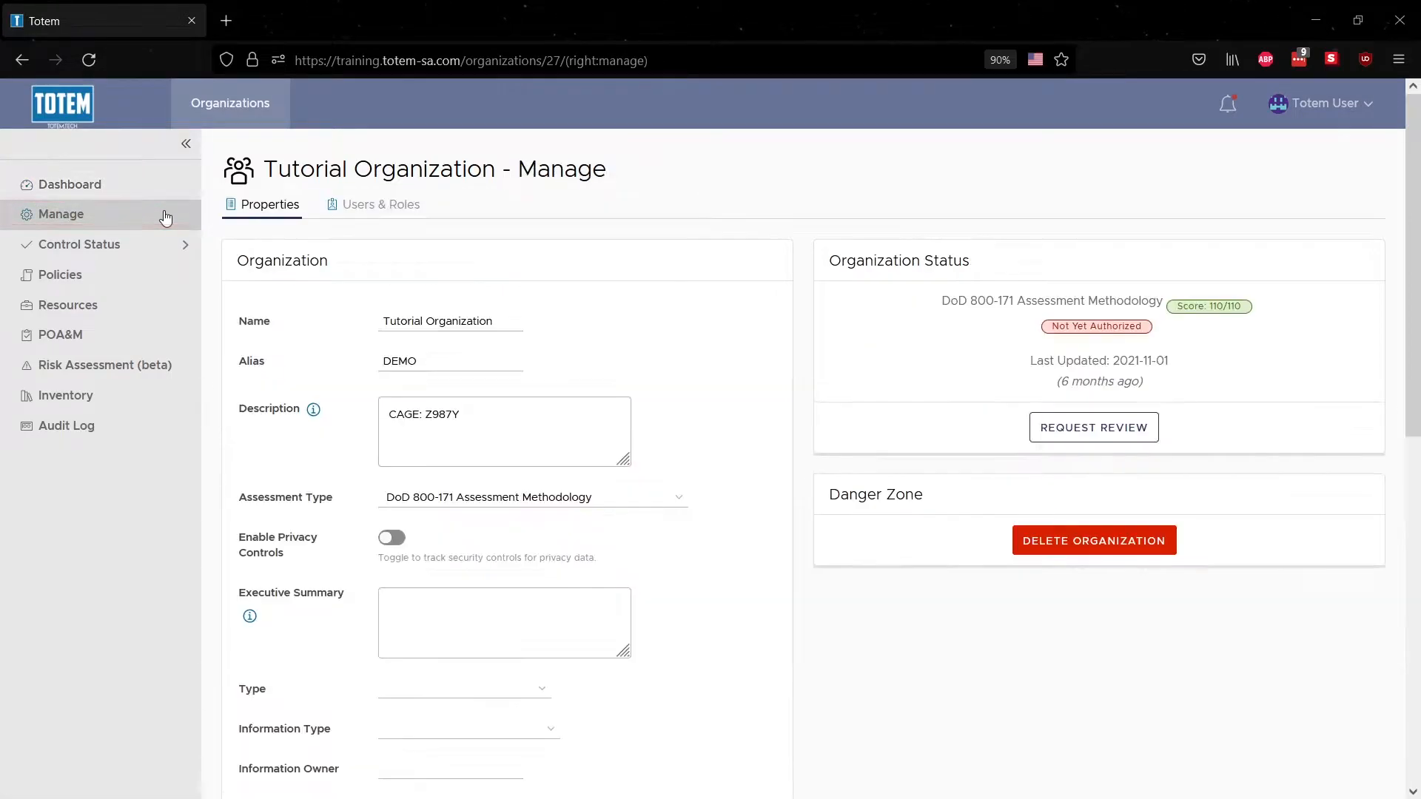
{"action": "left_click", "coordinate": [375, 215]}
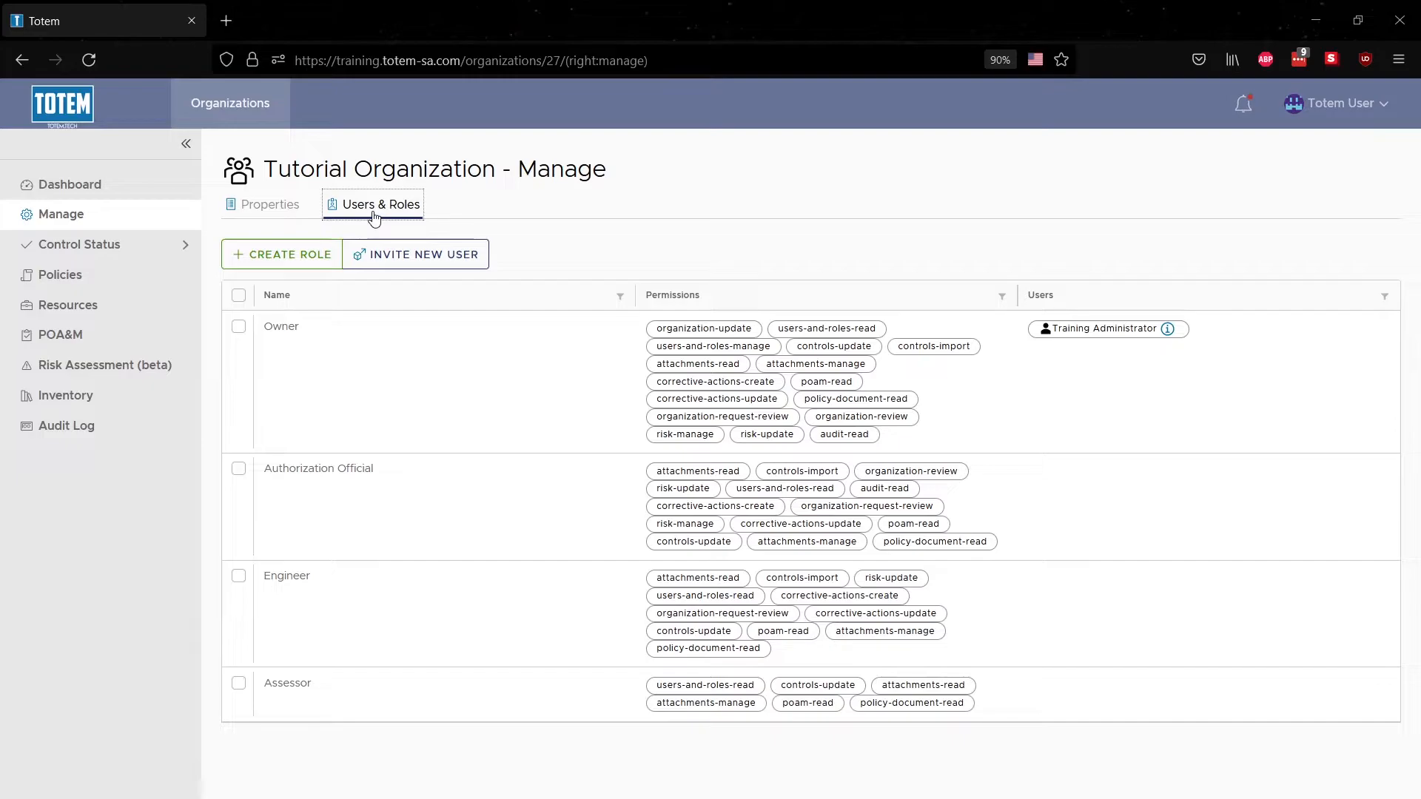
Create 'New Role' with attachments-read, attachments-manage, corrective-actions-update, poam-read and policy-document-read permissions
{"action": "left_click", "coordinate": [306, 256]}
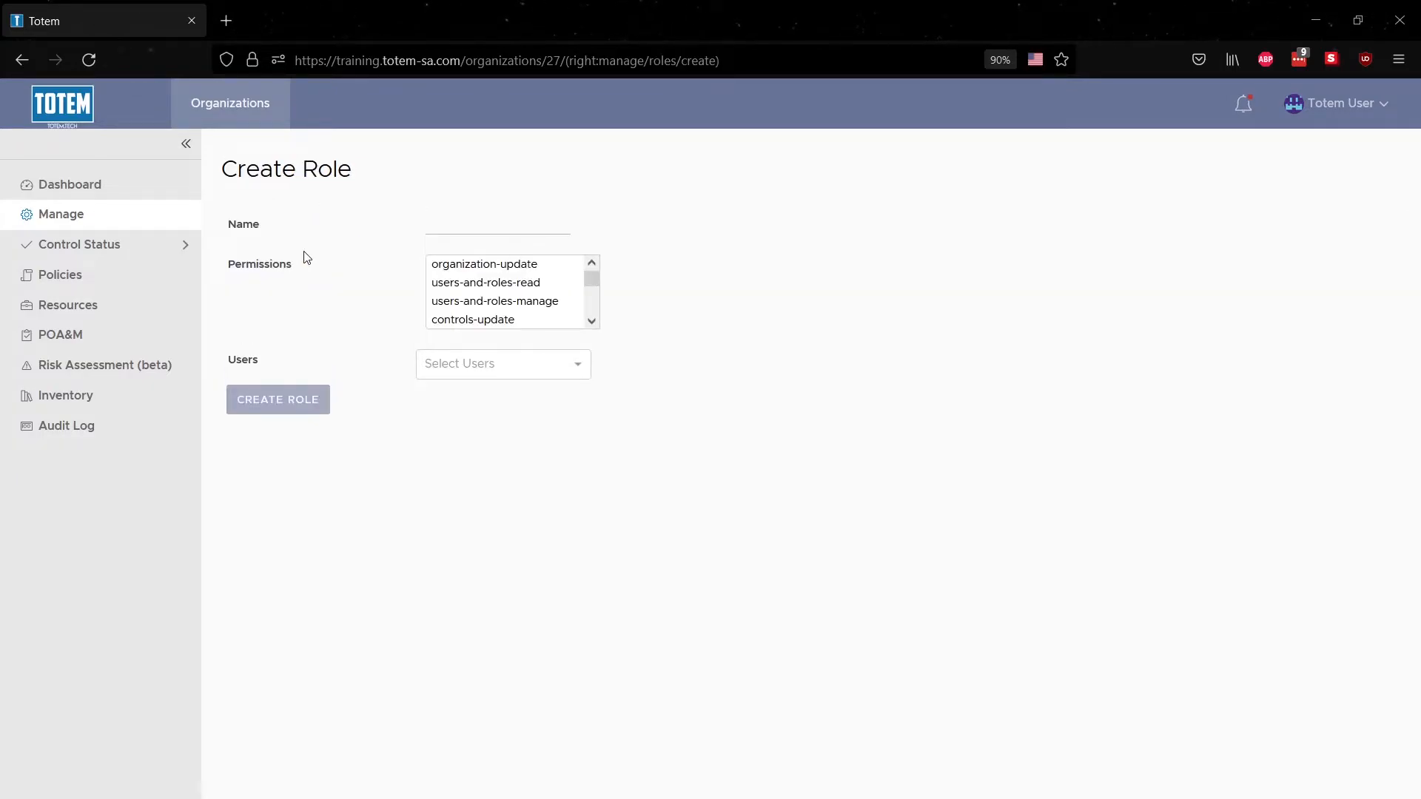
{"action": "left_click", "coordinate": [430, 228]}
{"action": "type", "text": "New Role"}
{"action": "scroll", "coordinate": [496, 288], "scroll_direction": "down", "scroll_amount": 2}
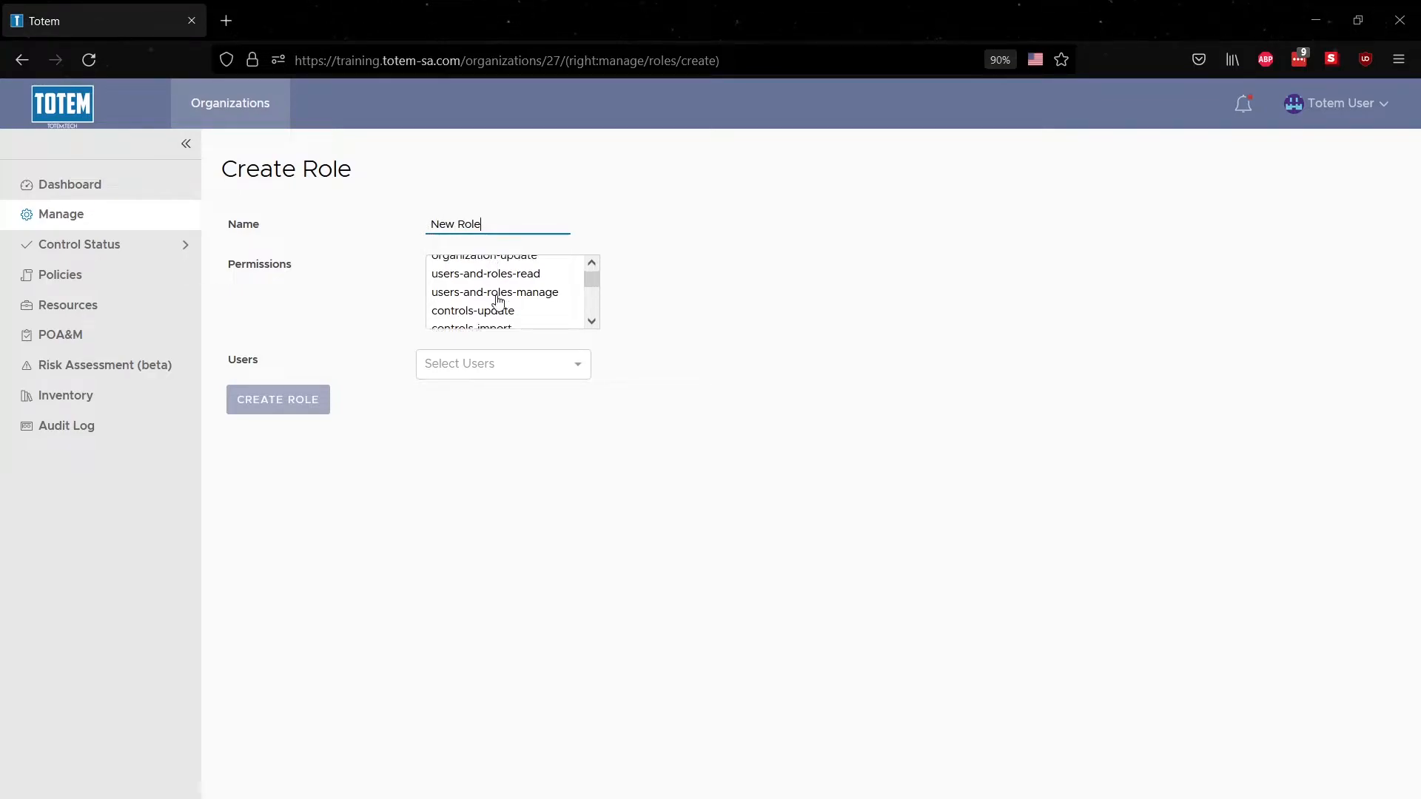
{"action": "left_click", "coordinate": [502, 293]}
{"action": "left_click", "coordinate": [505, 310], "text": "ctrl"}
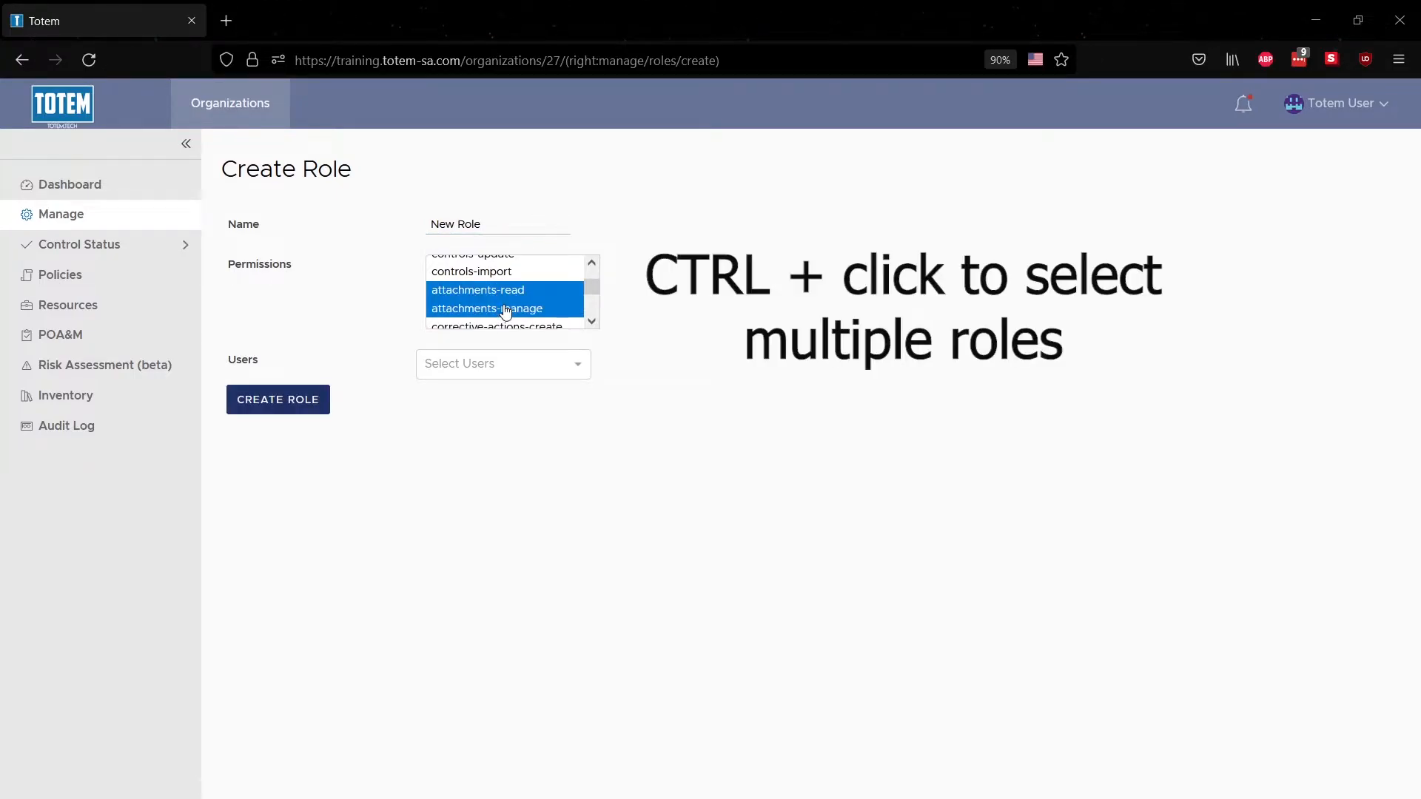
{"action": "scroll", "coordinate": [506, 311], "scroll_direction": "down", "scroll_amount": 2}
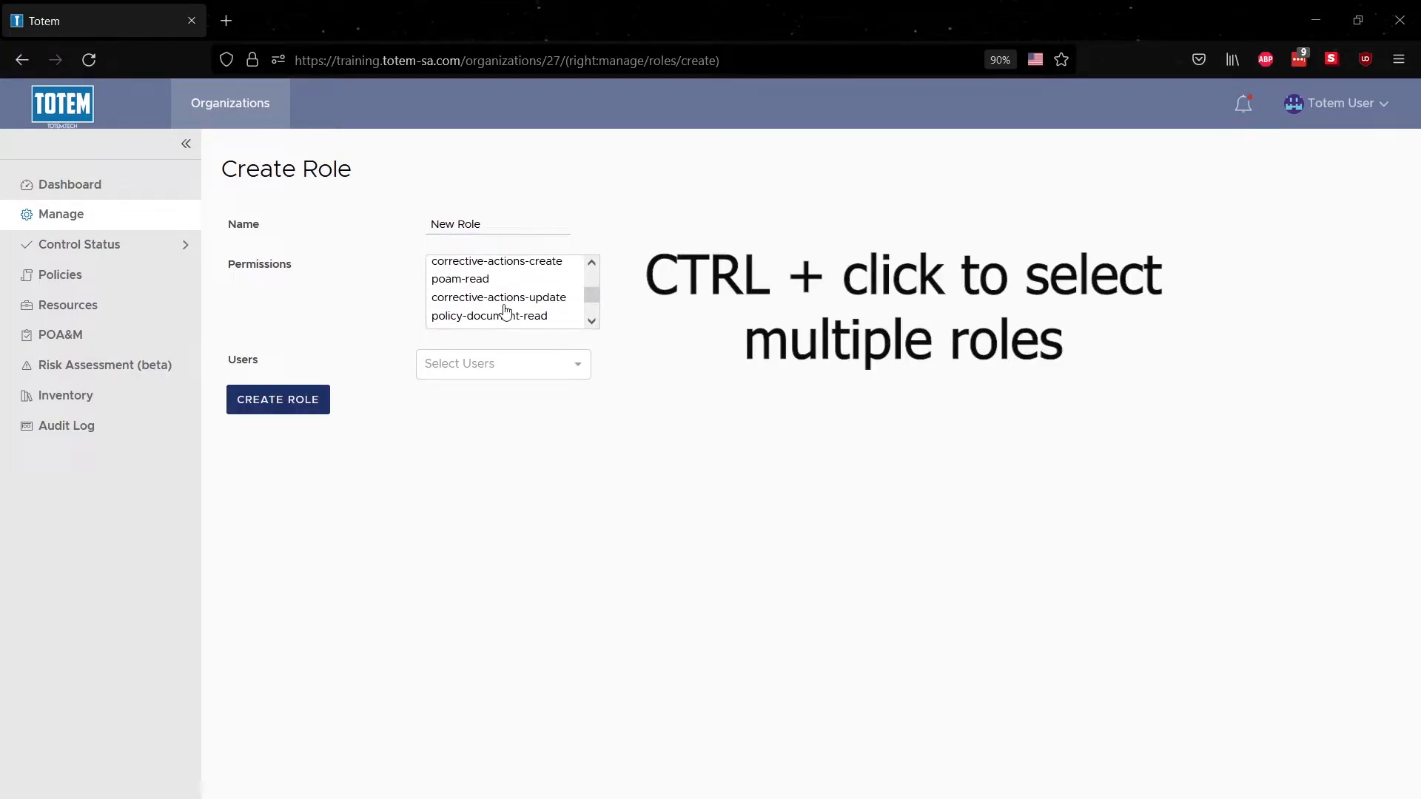
{"action": "left_click", "coordinate": [504, 303], "text": "ctrl"}
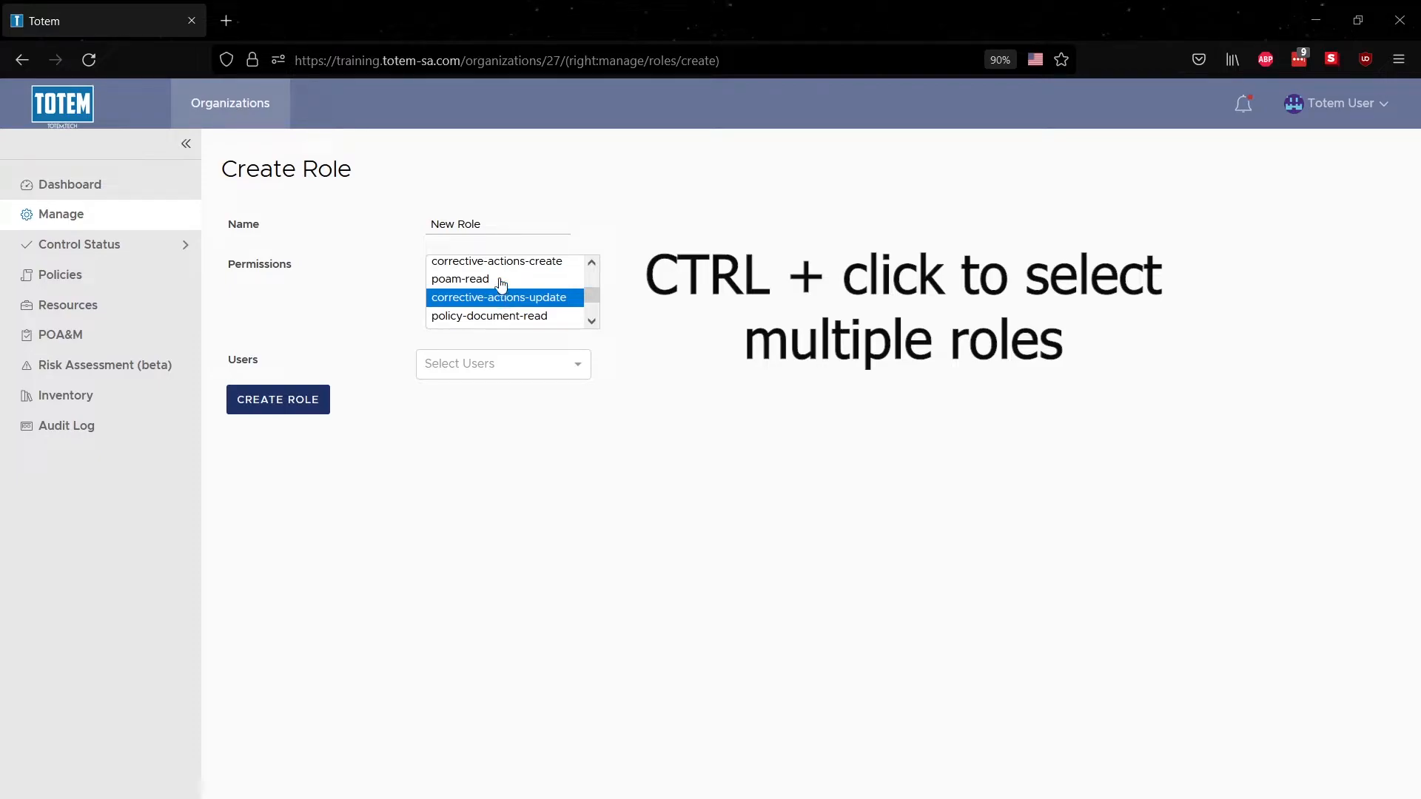
{"action": "left_click", "coordinate": [501, 282], "text": "ctrl"}
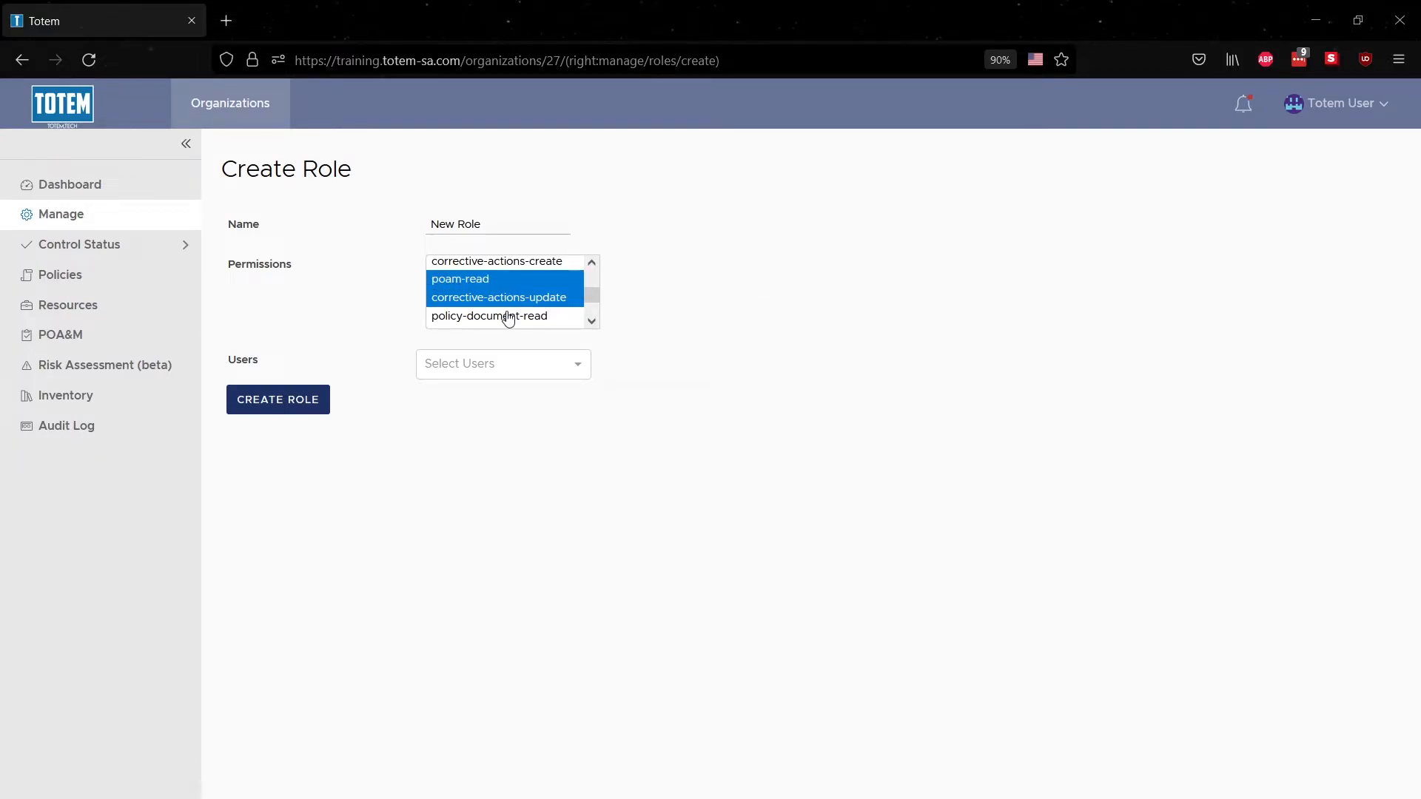
{"action": "left_click", "coordinate": [508, 317], "text": "ctrl"}
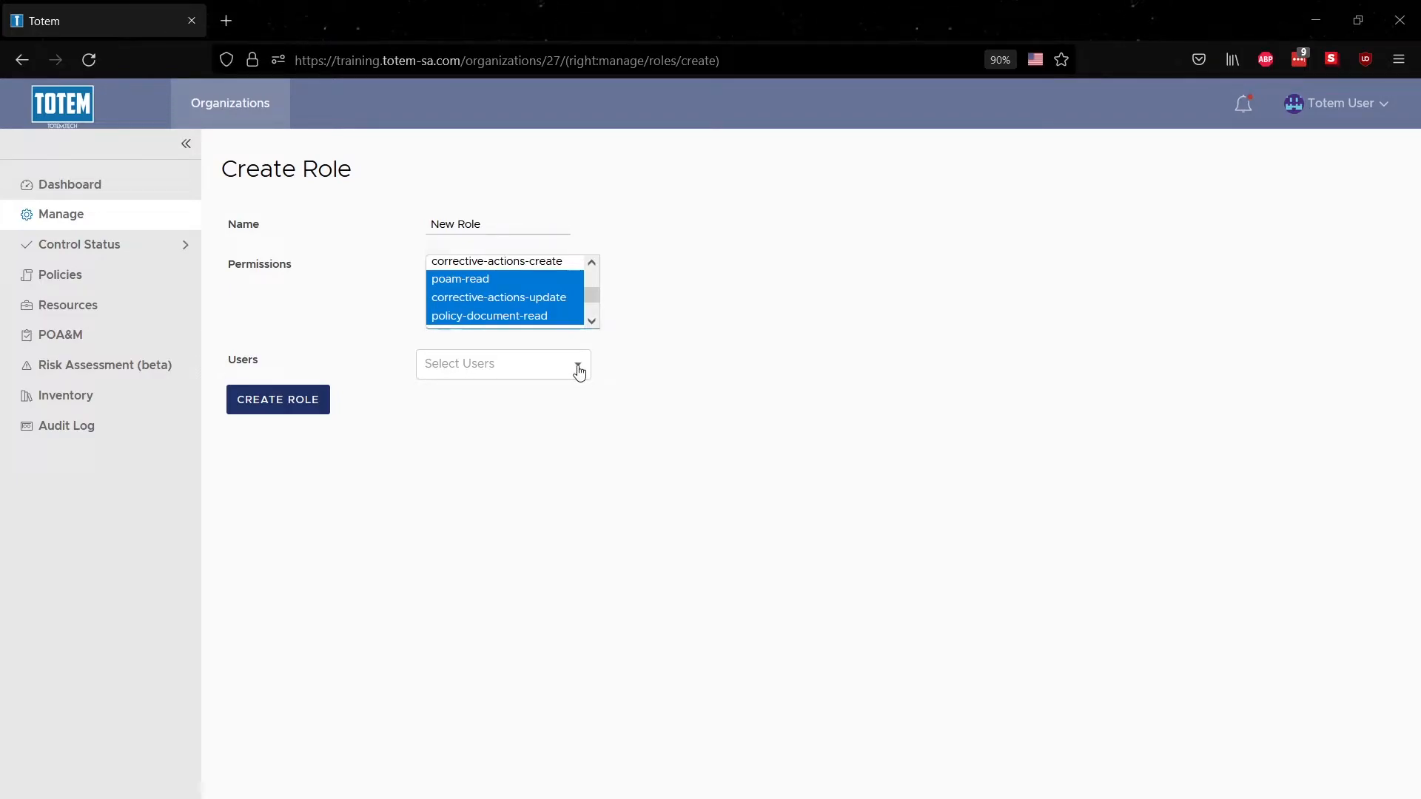
{"action": "left_click", "coordinate": [287, 410]}
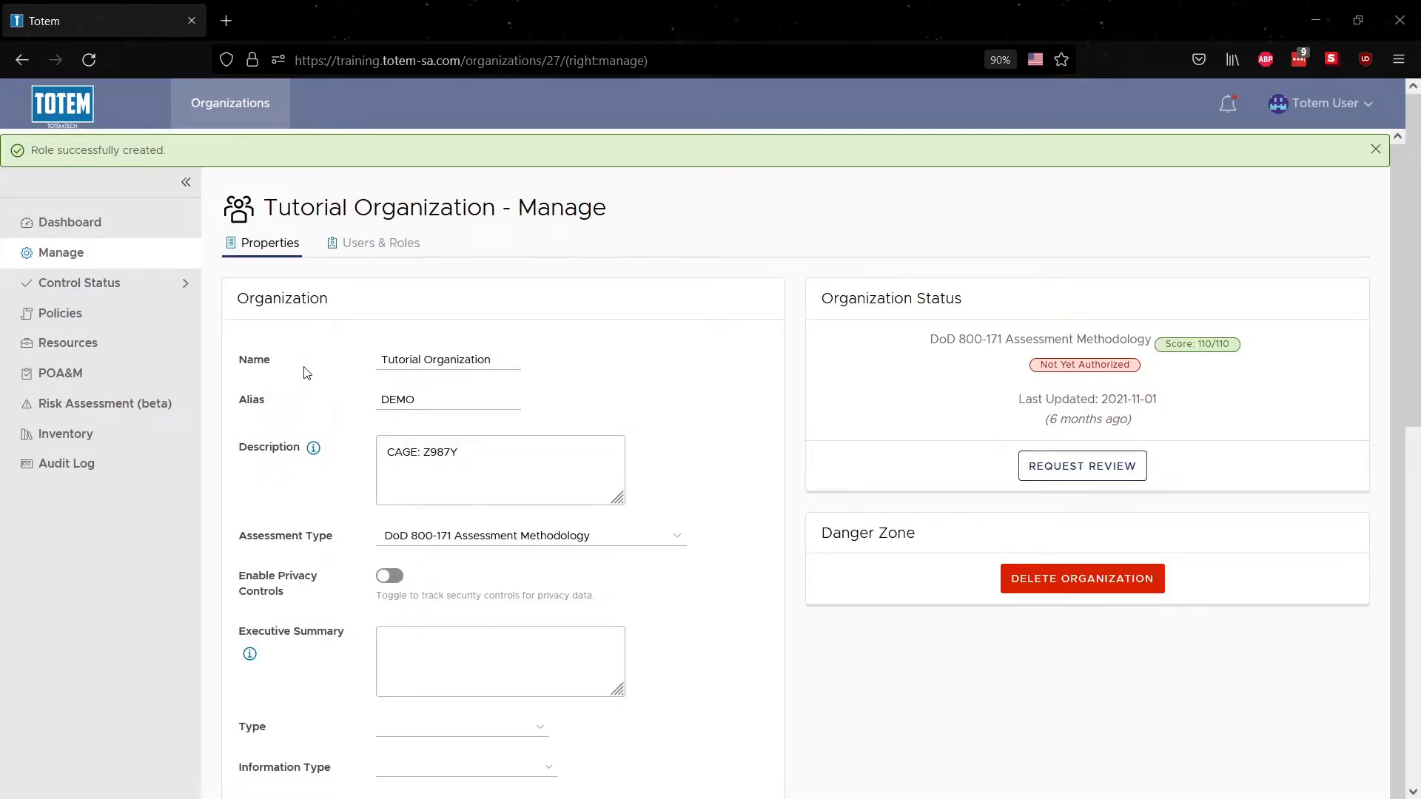
Delete New Role from the roles table, confirm the deletion, and reload the page
{"action": "left_click", "coordinate": [366, 255]}
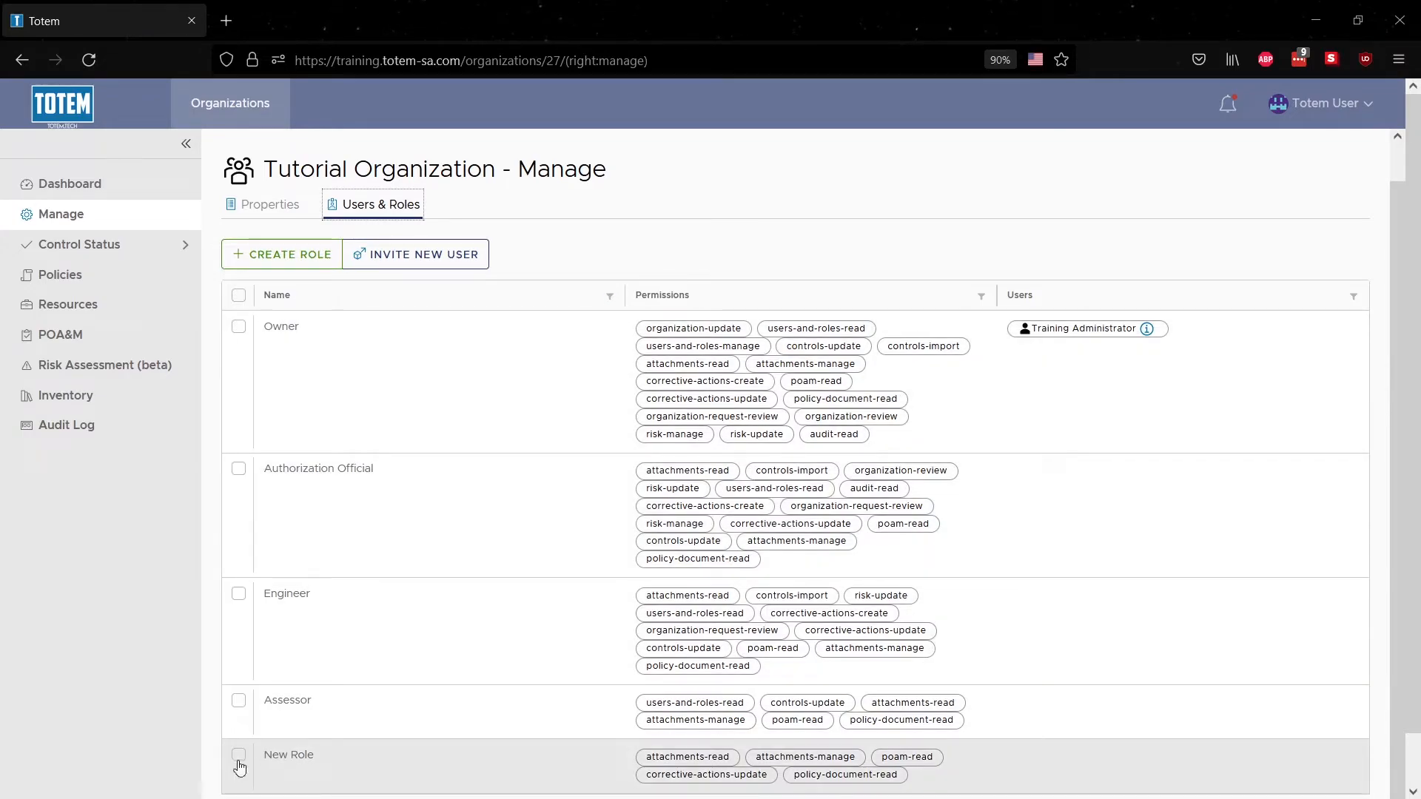
{"action": "left_click", "coordinate": [238, 762]}
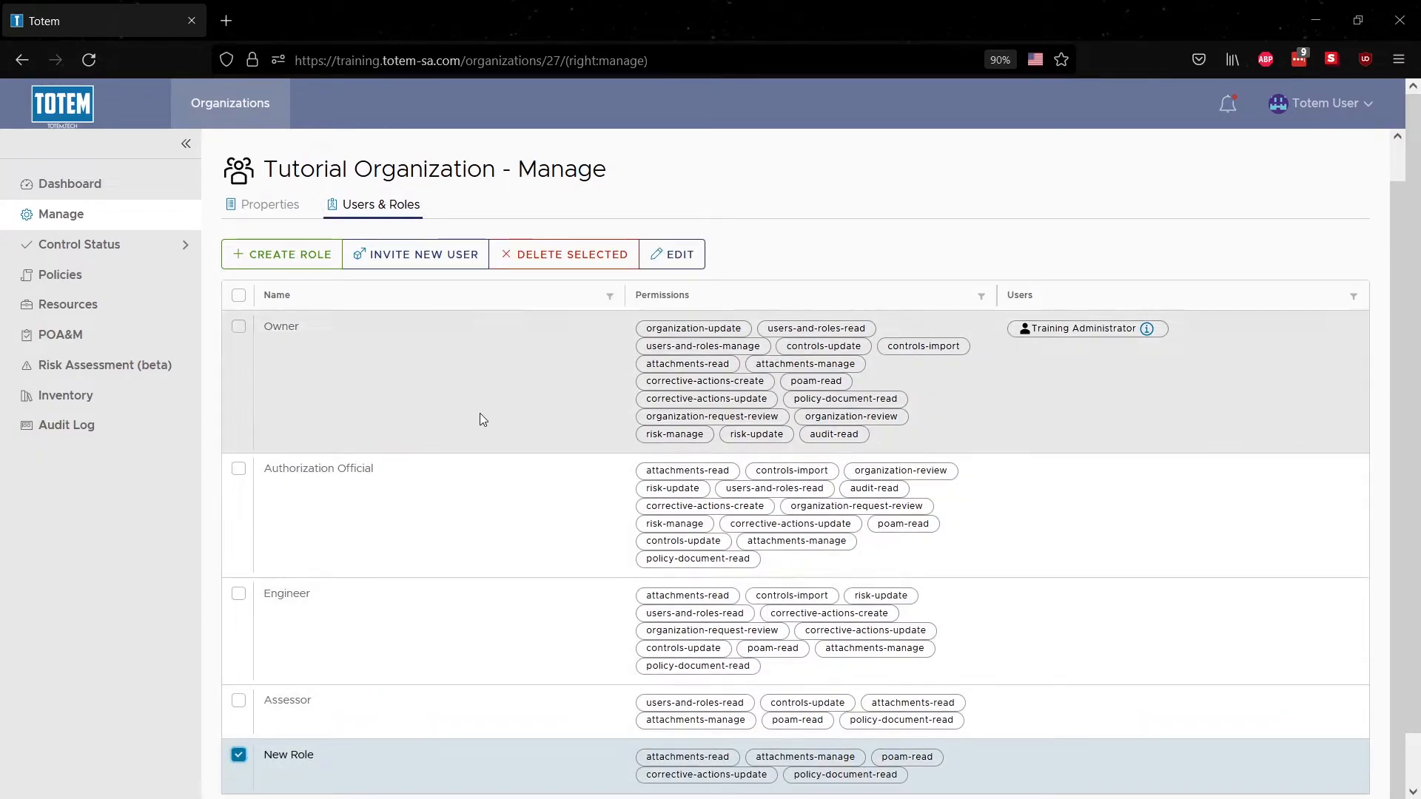
{"action": "left_click", "coordinate": [564, 265]}
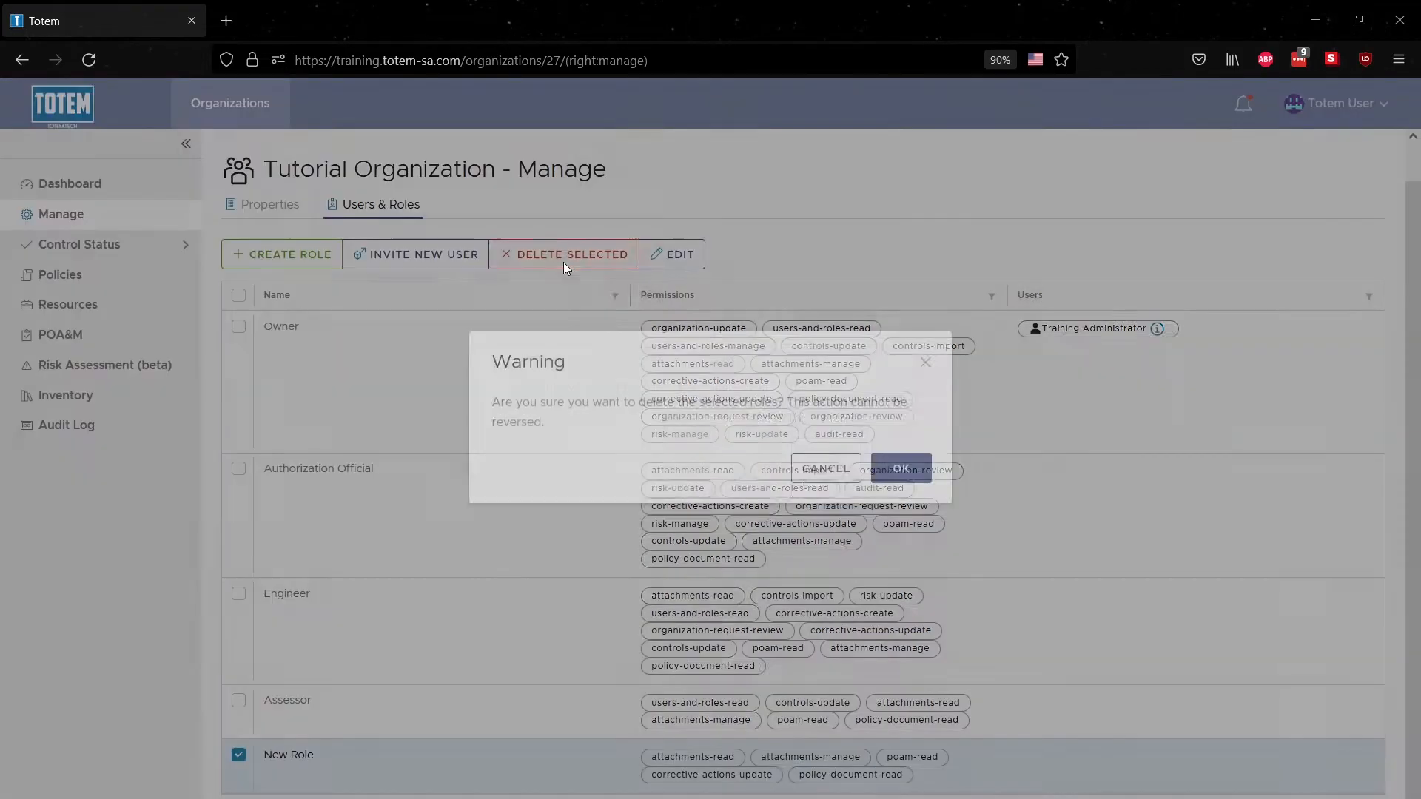
{"action": "left_click", "coordinate": [880, 490]}
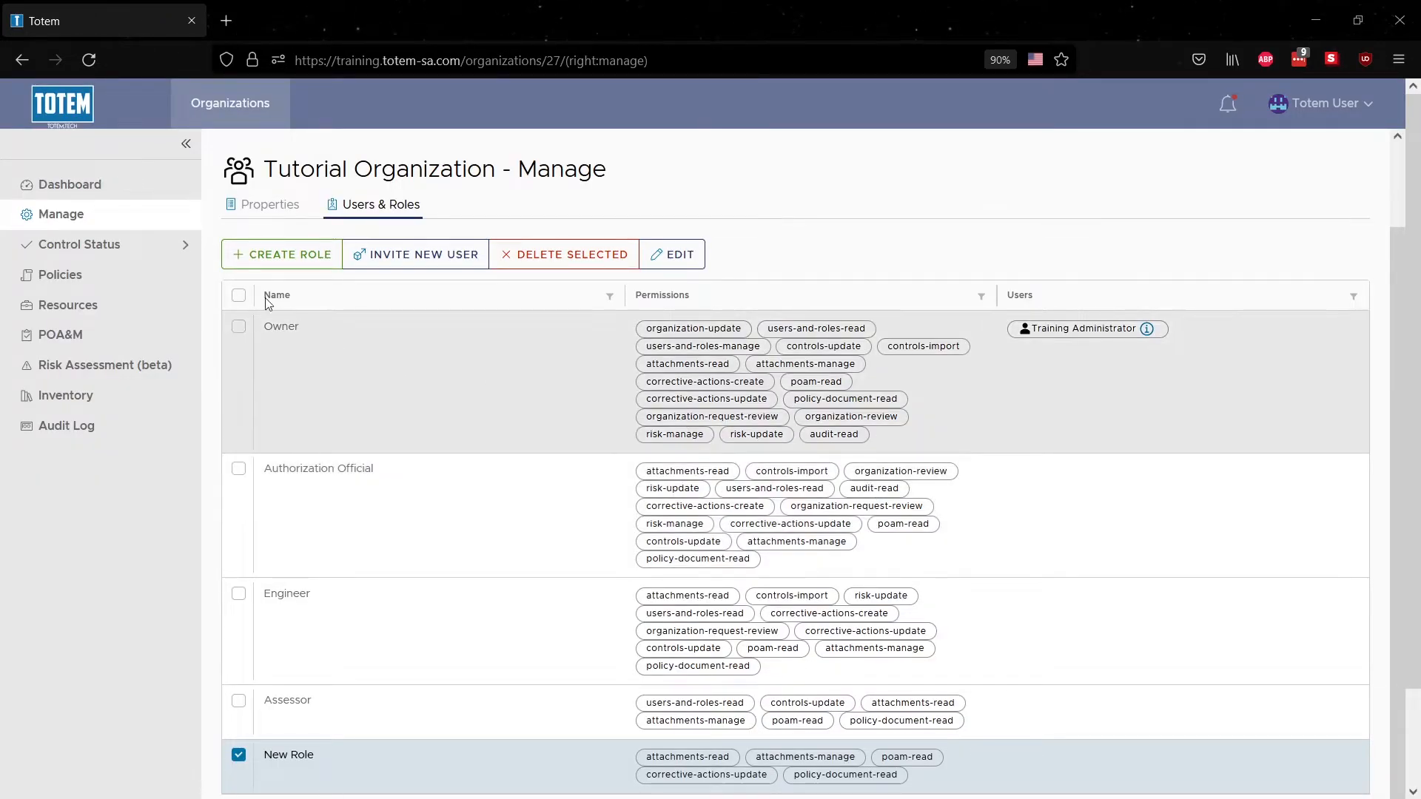
{"action": "left_click", "coordinate": [89, 62]}
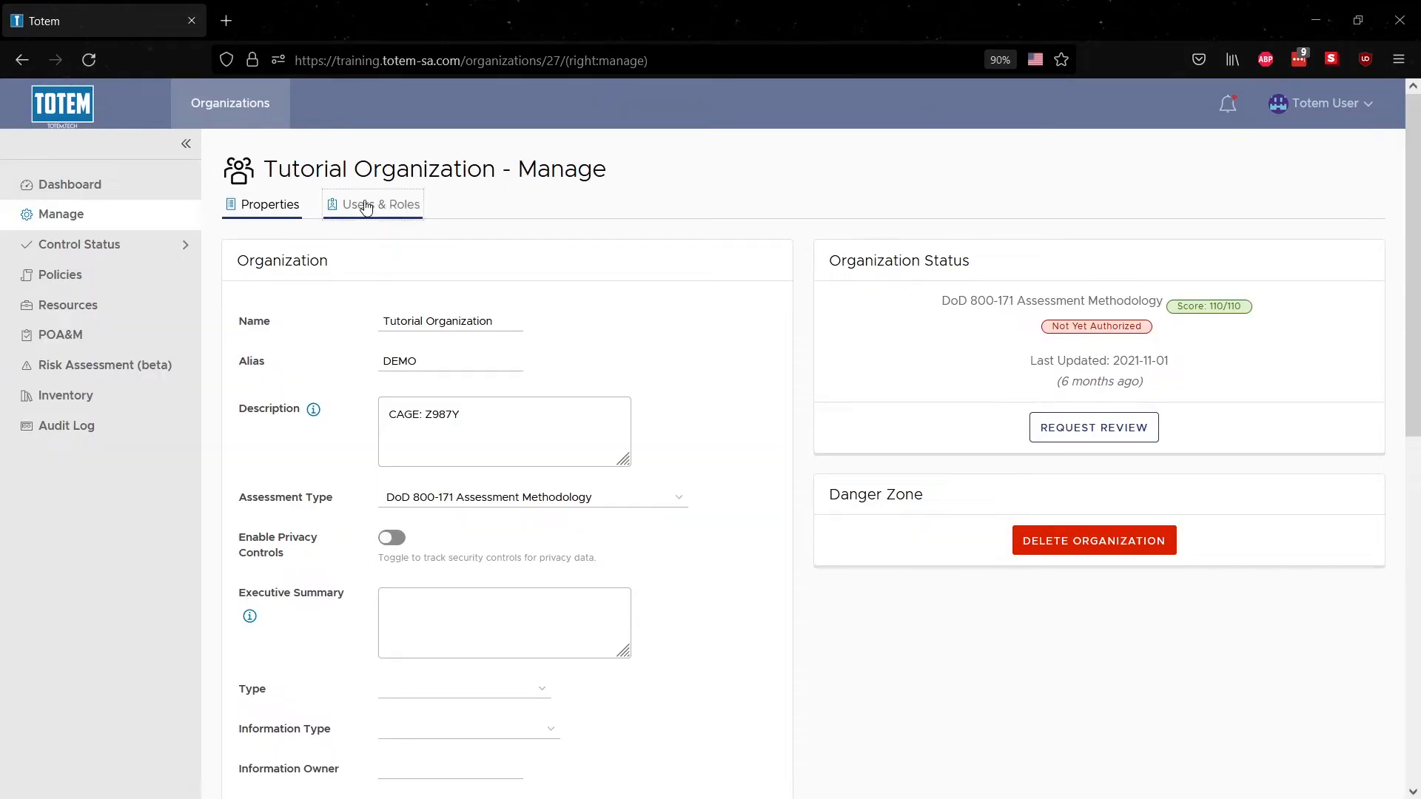
Return to Users & Roles to see the four remaining roles
{"action": "left_click", "coordinate": [365, 208]}
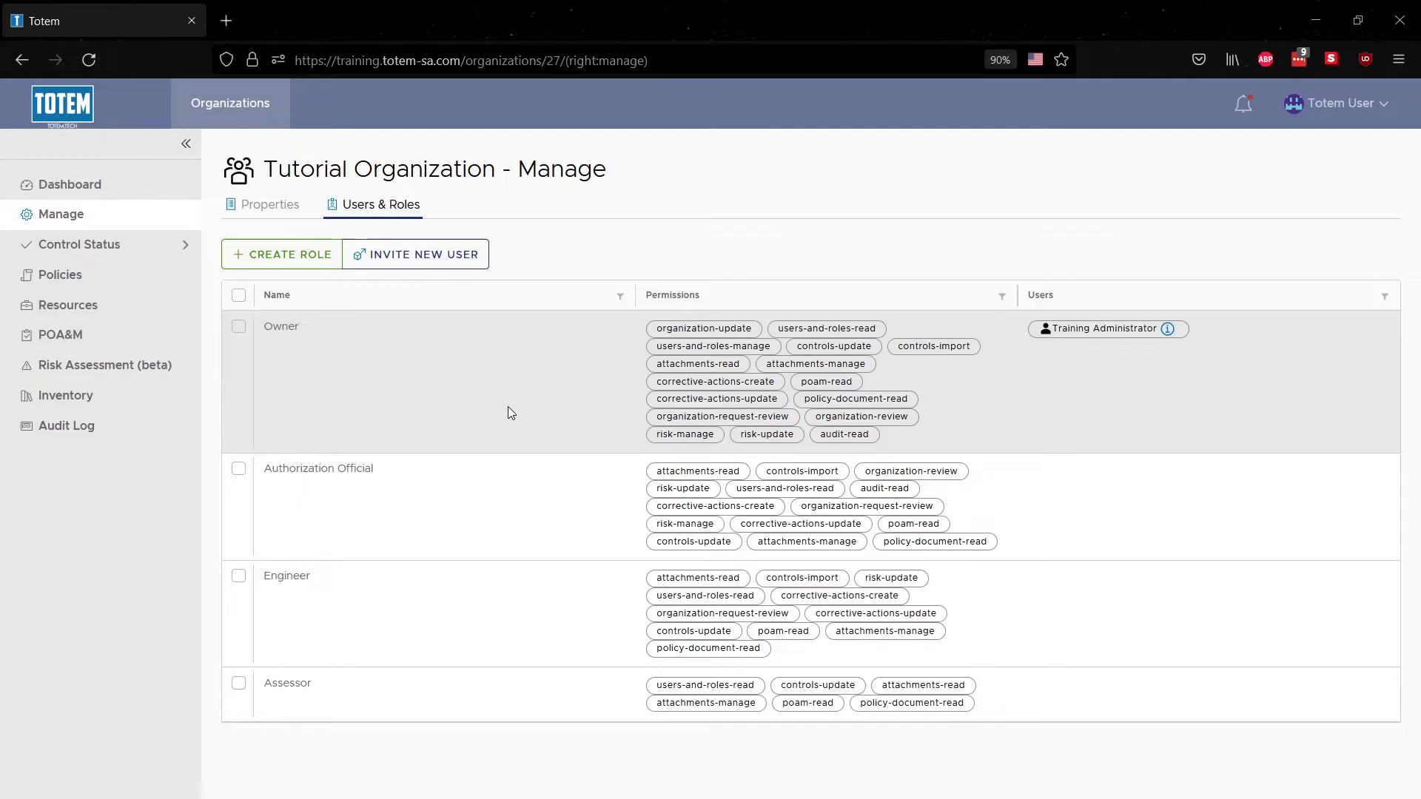
Send an invitation to the new user's e-mail address with the Engineer role
{"action": "left_click", "coordinate": [474, 254]}
{"action": "left_click", "coordinate": [490, 234]}
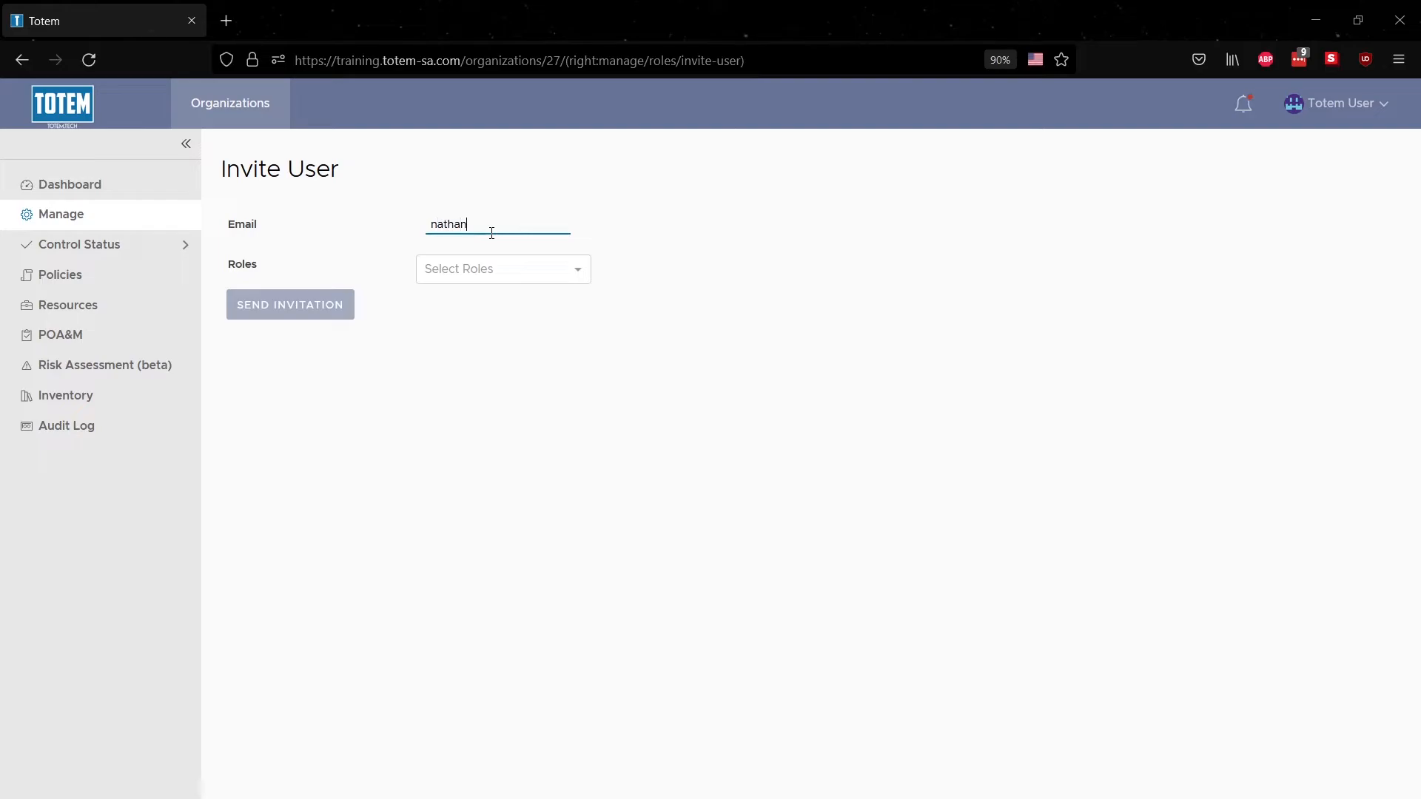
{"action": "left_click", "coordinate": [502, 267]}
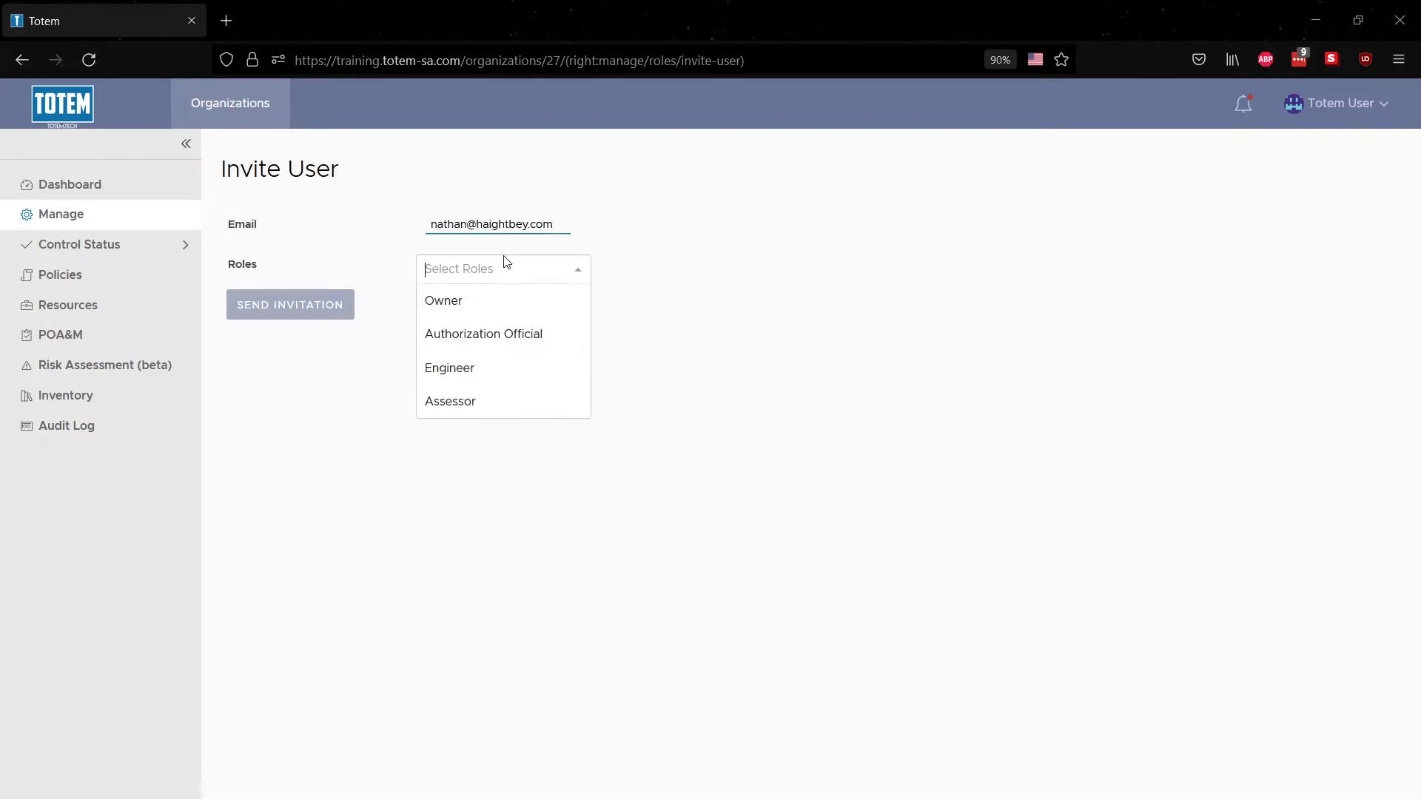
{"action": "left_click", "coordinate": [489, 370]}
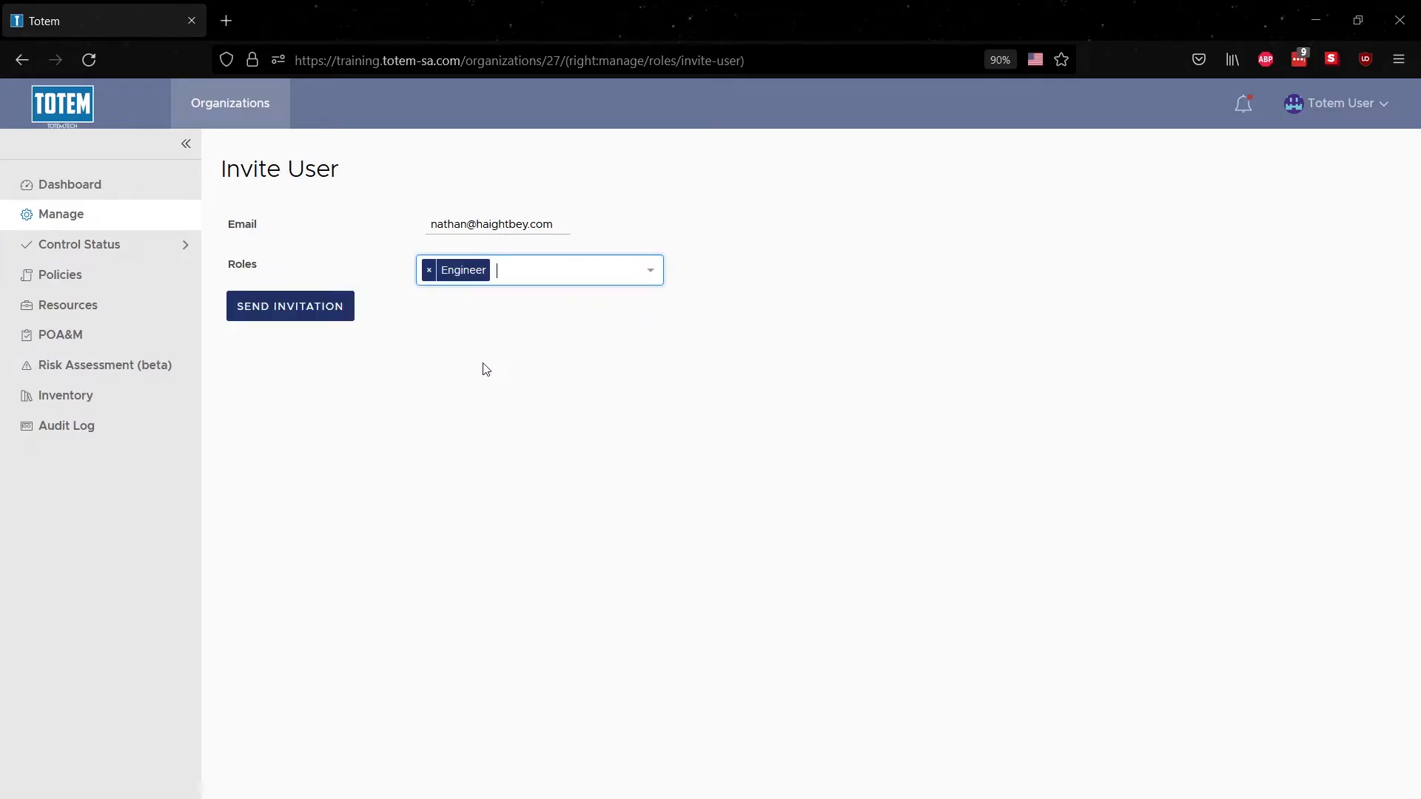
{"action": "left_click", "coordinate": [332, 314]}
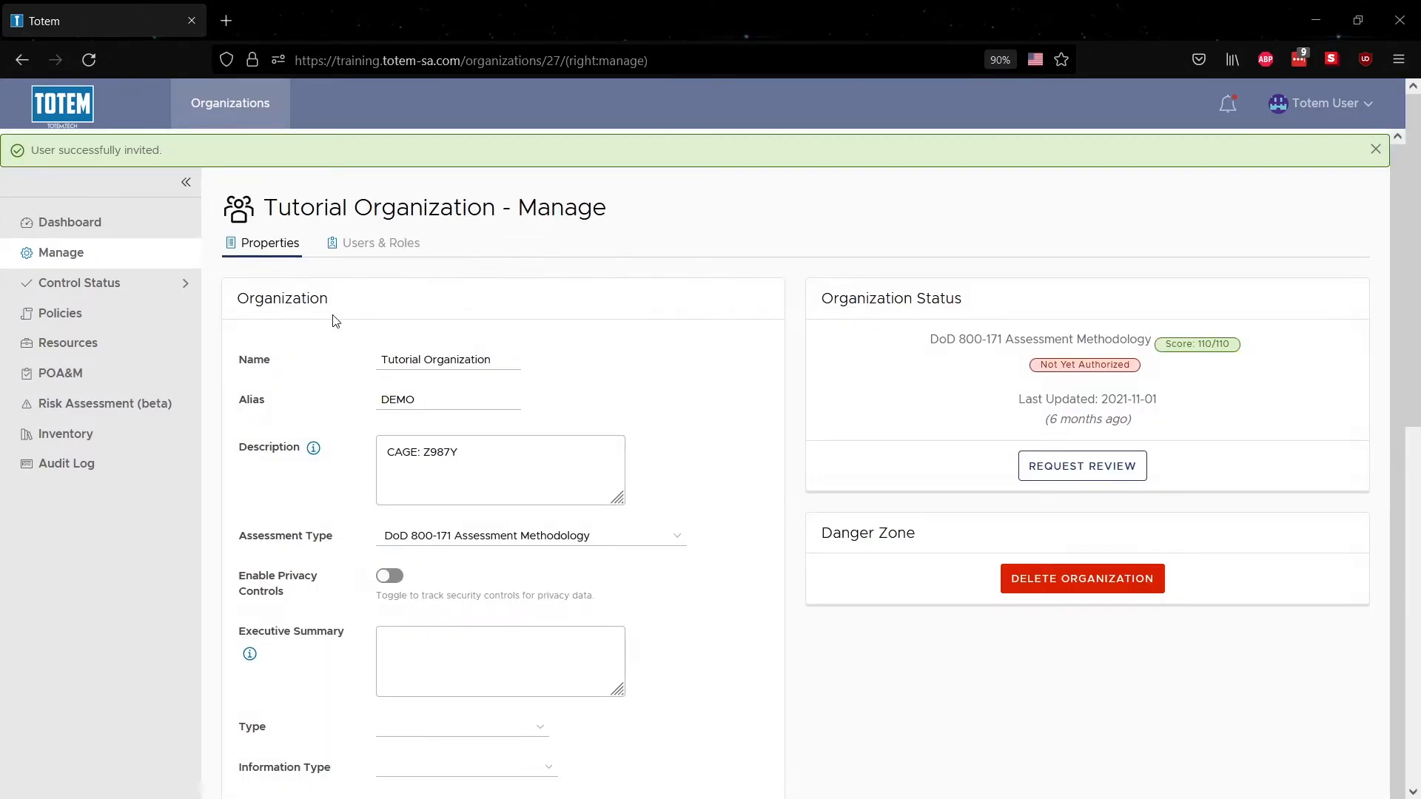
{"action": "left_click", "coordinate": [371, 252]}
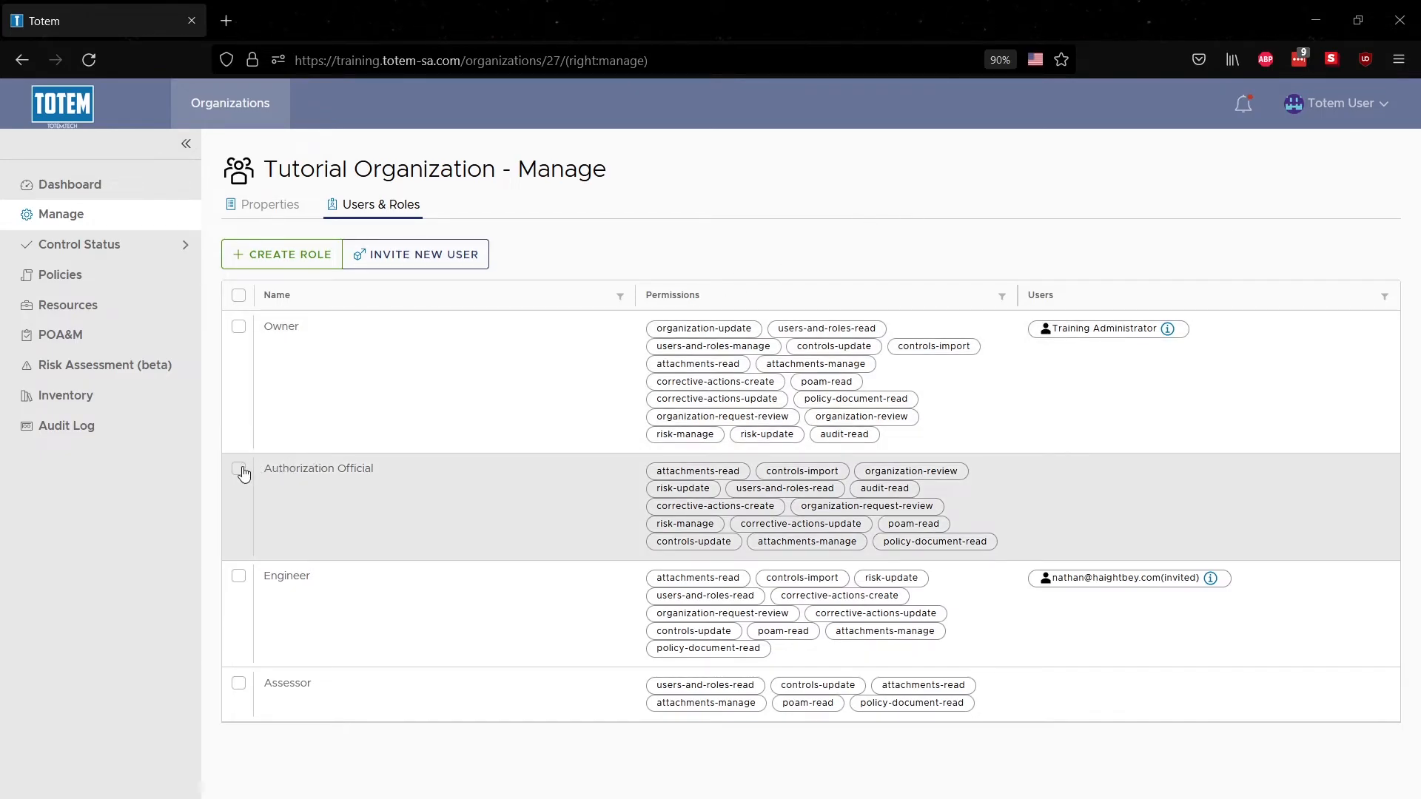
Edit the Authorization Official role to add the invited user and save it
{"action": "left_click", "coordinate": [242, 470]}
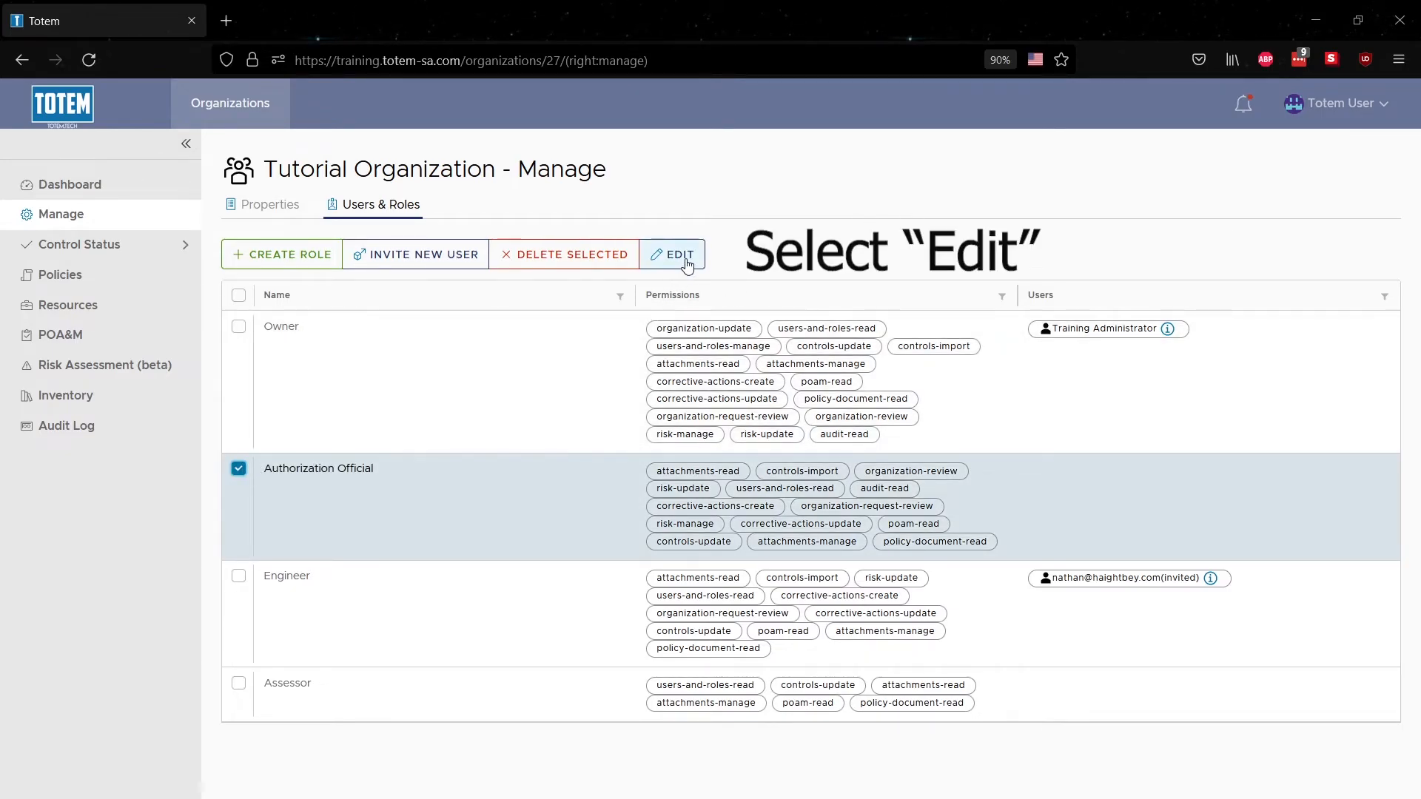
{"action": "left_click", "coordinate": [686, 259]}
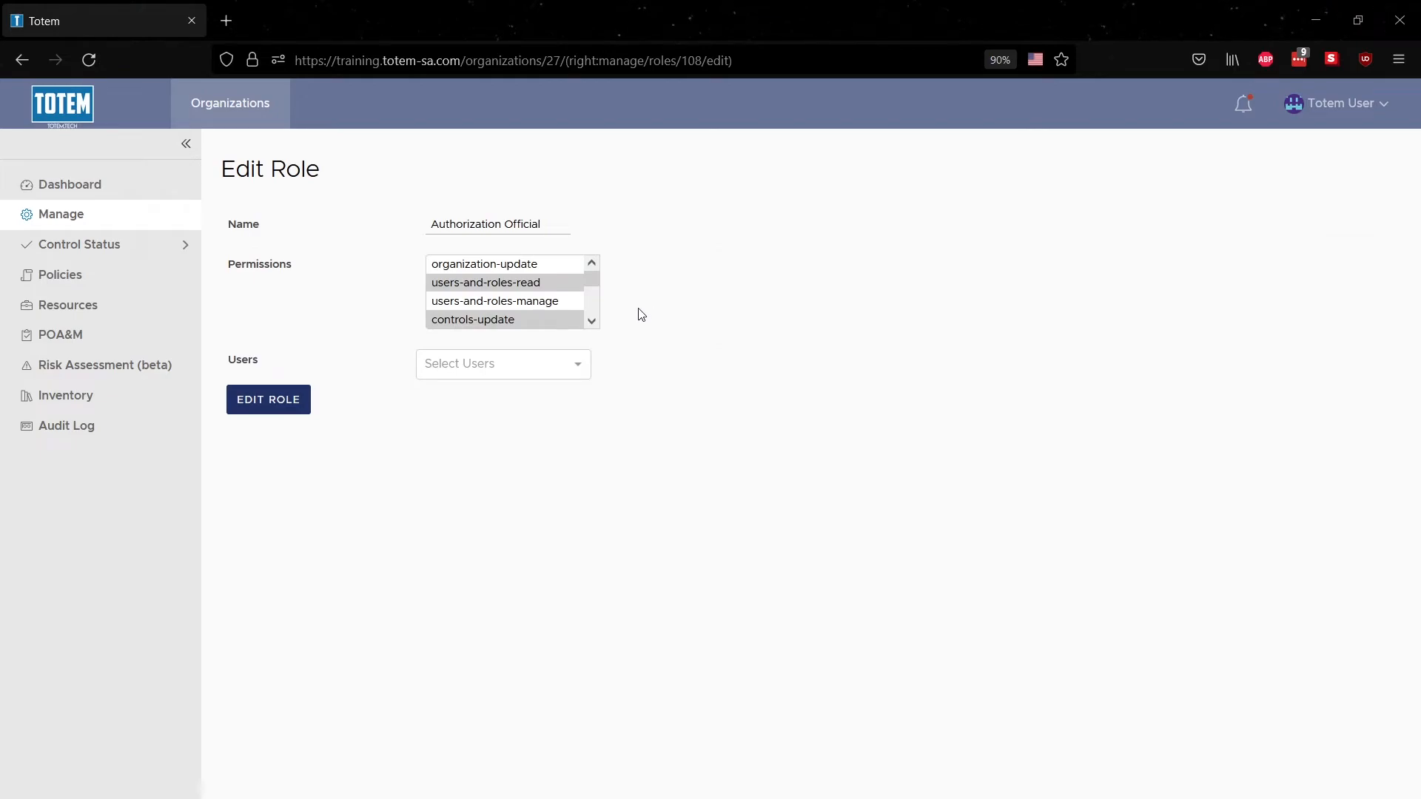
{"action": "left_click", "coordinate": [577, 370]}
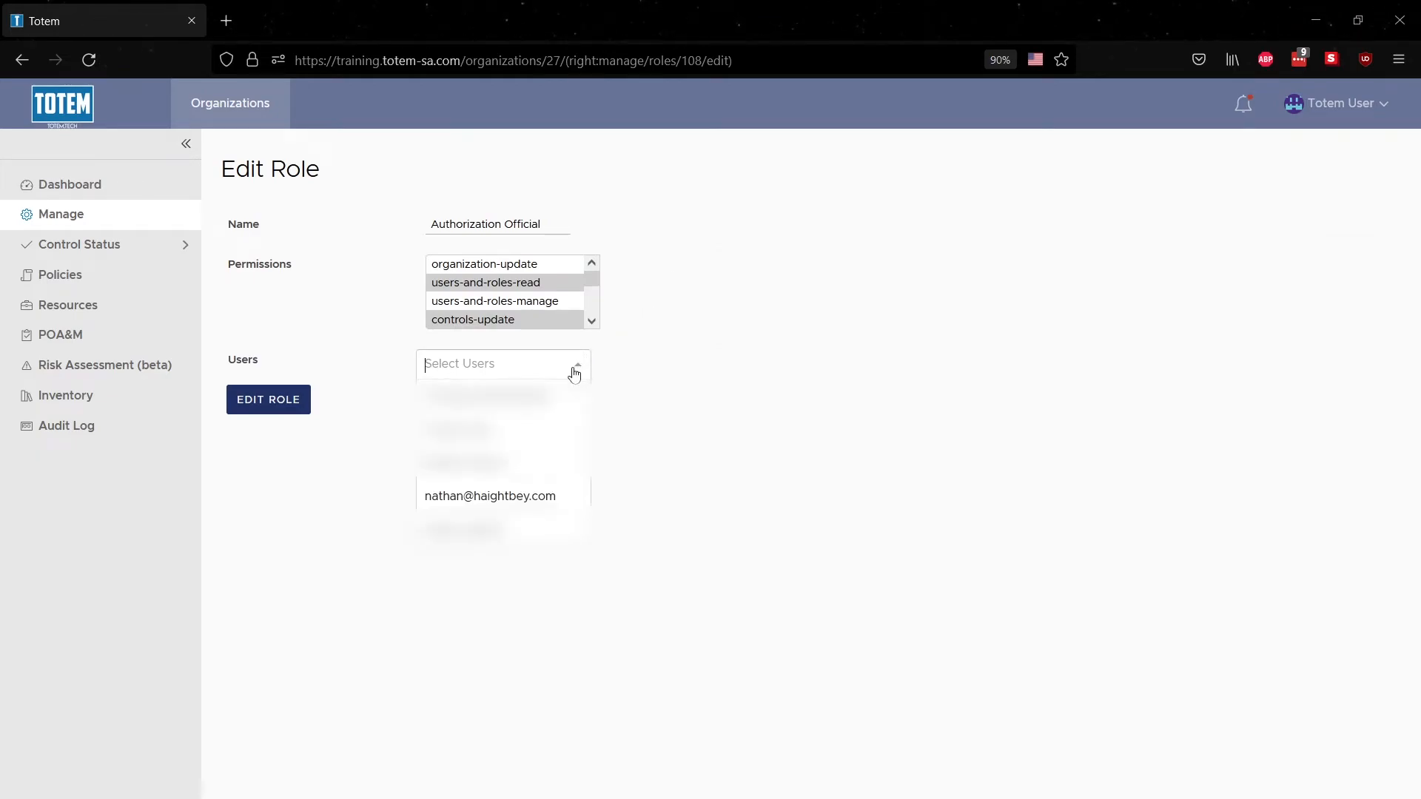
{"action": "left_click", "coordinate": [518, 498]}
{"action": "left_click", "coordinate": [279, 414]}
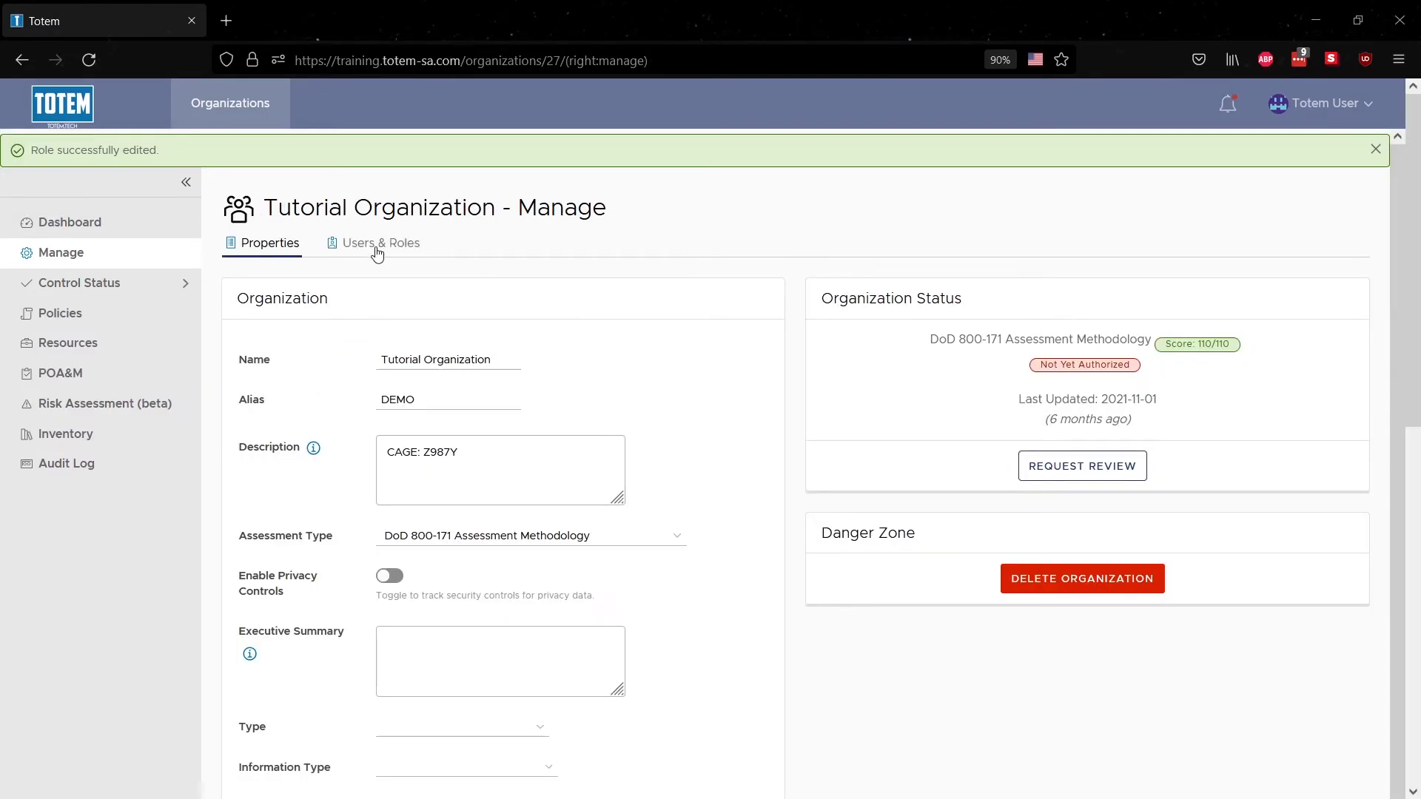
{"action": "left_click", "coordinate": [378, 248]}
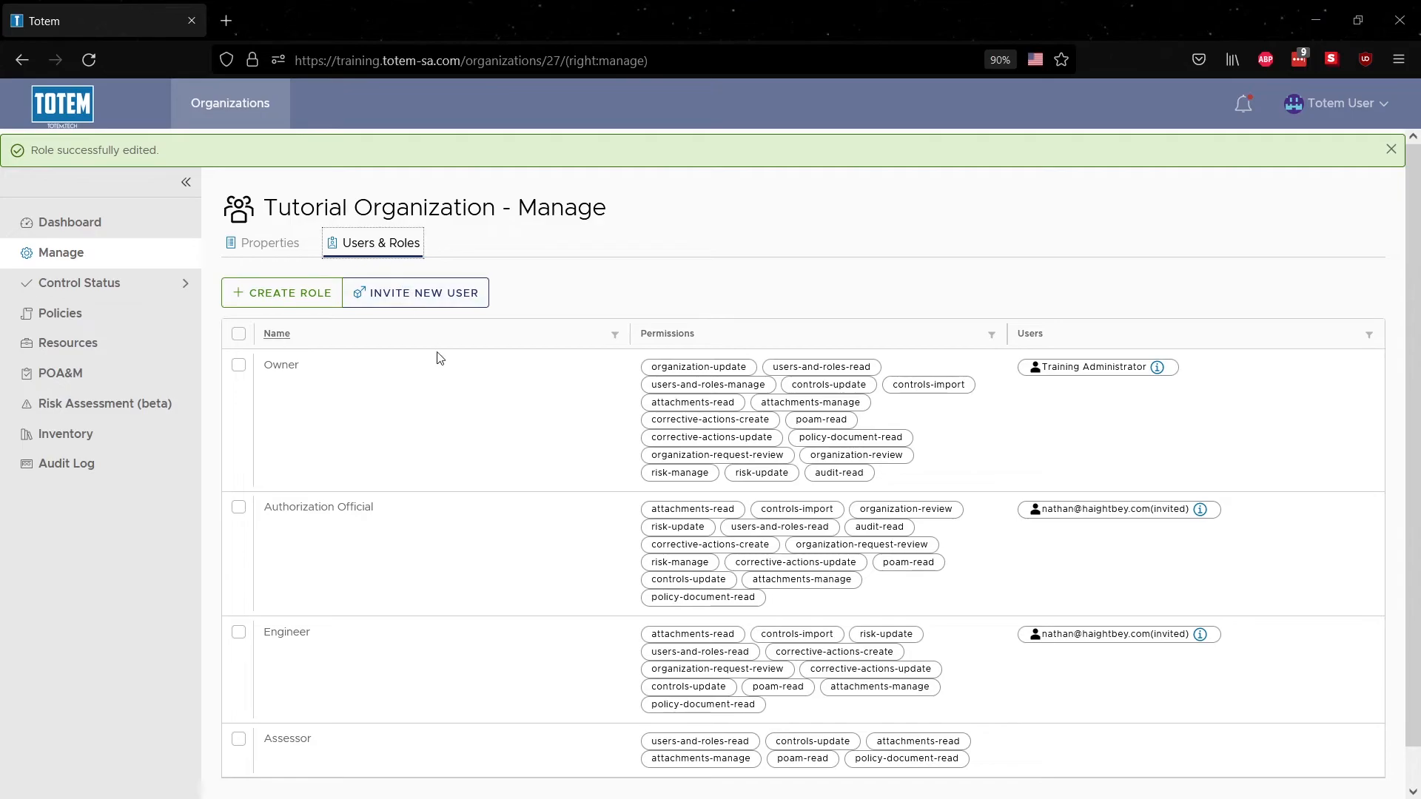
Edit the Engineer role to remove the invited user and save it
{"action": "left_click", "coordinate": [238, 635]}
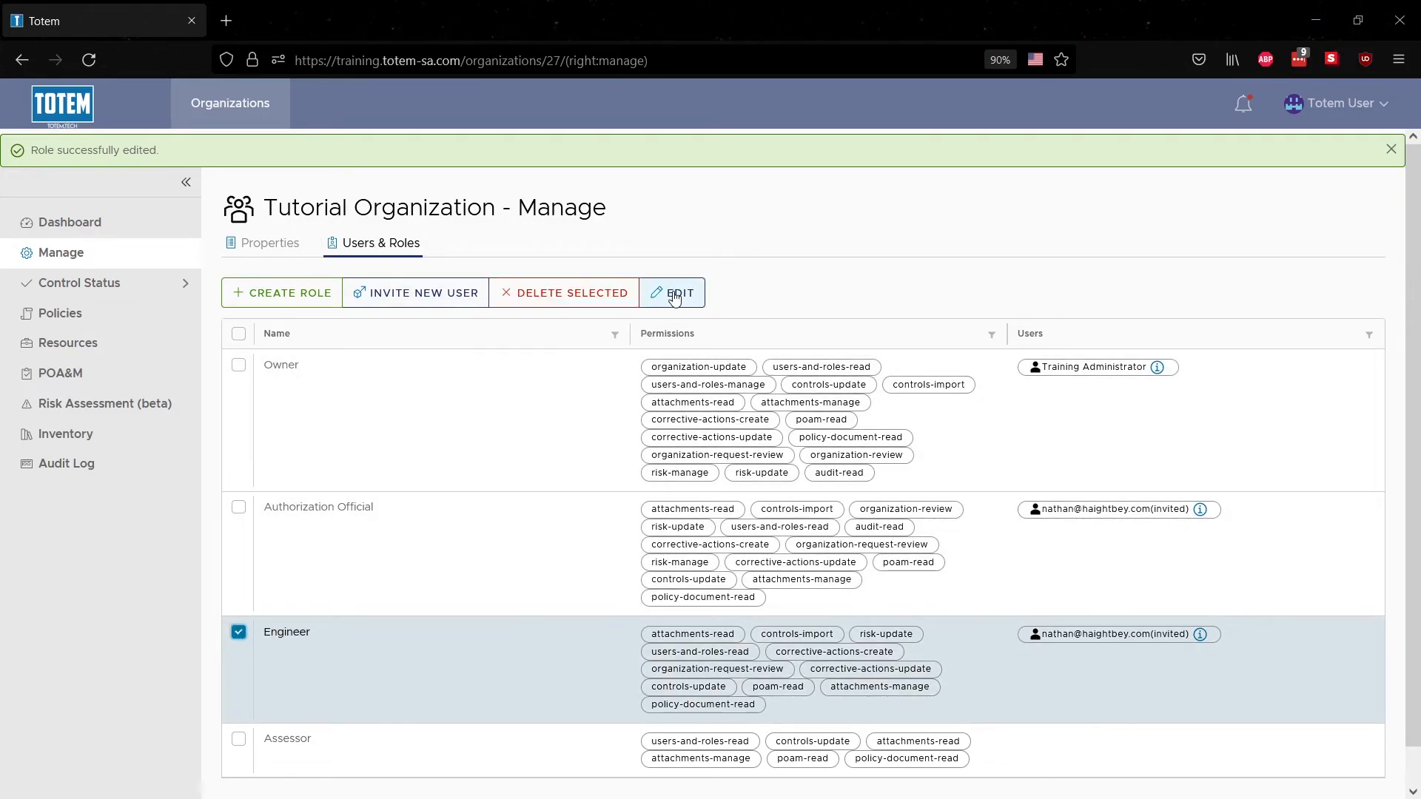
{"action": "left_click", "coordinate": [673, 295]}
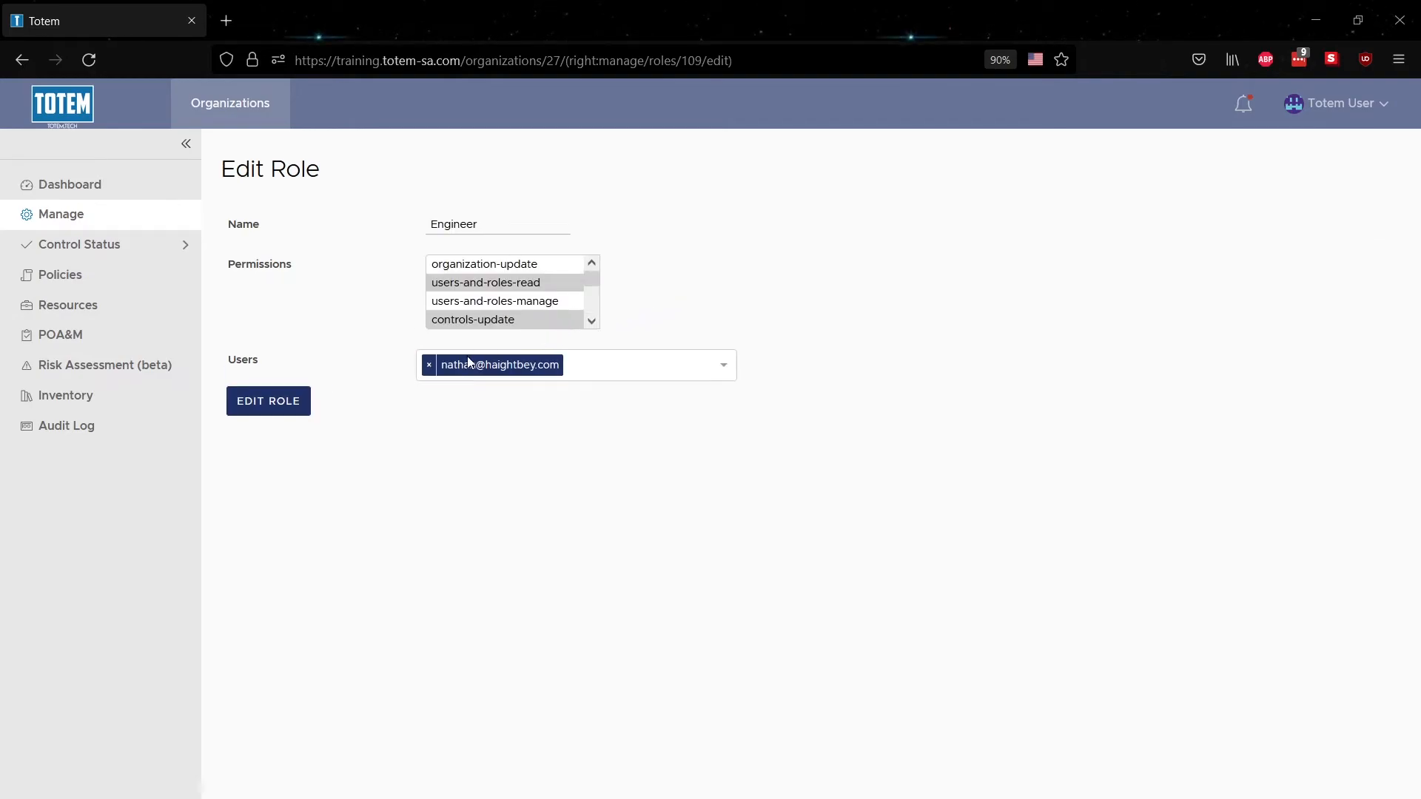
{"action": "left_click", "coordinate": [430, 364]}
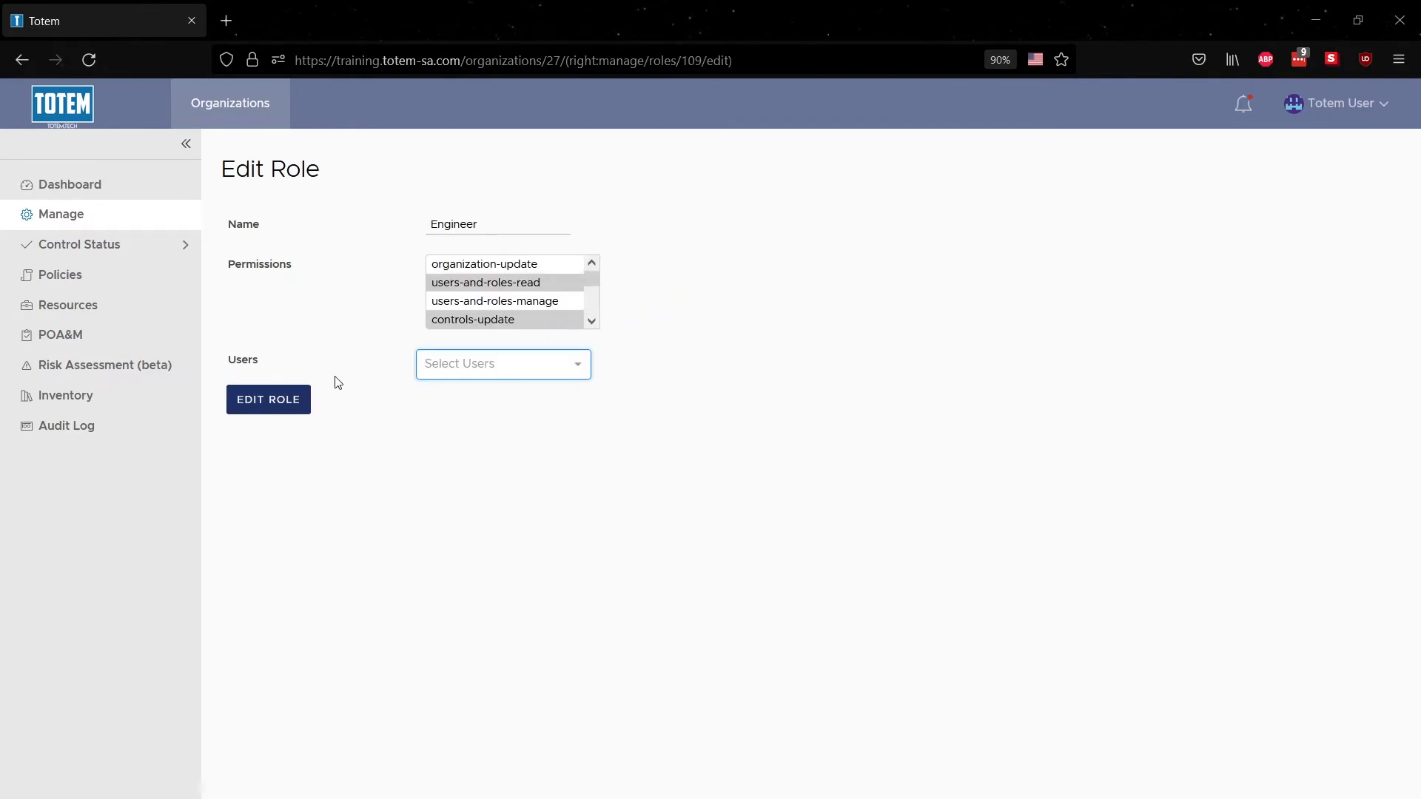
{"action": "left_click", "coordinate": [269, 409]}
{"action": "left_click", "coordinate": [382, 256]}
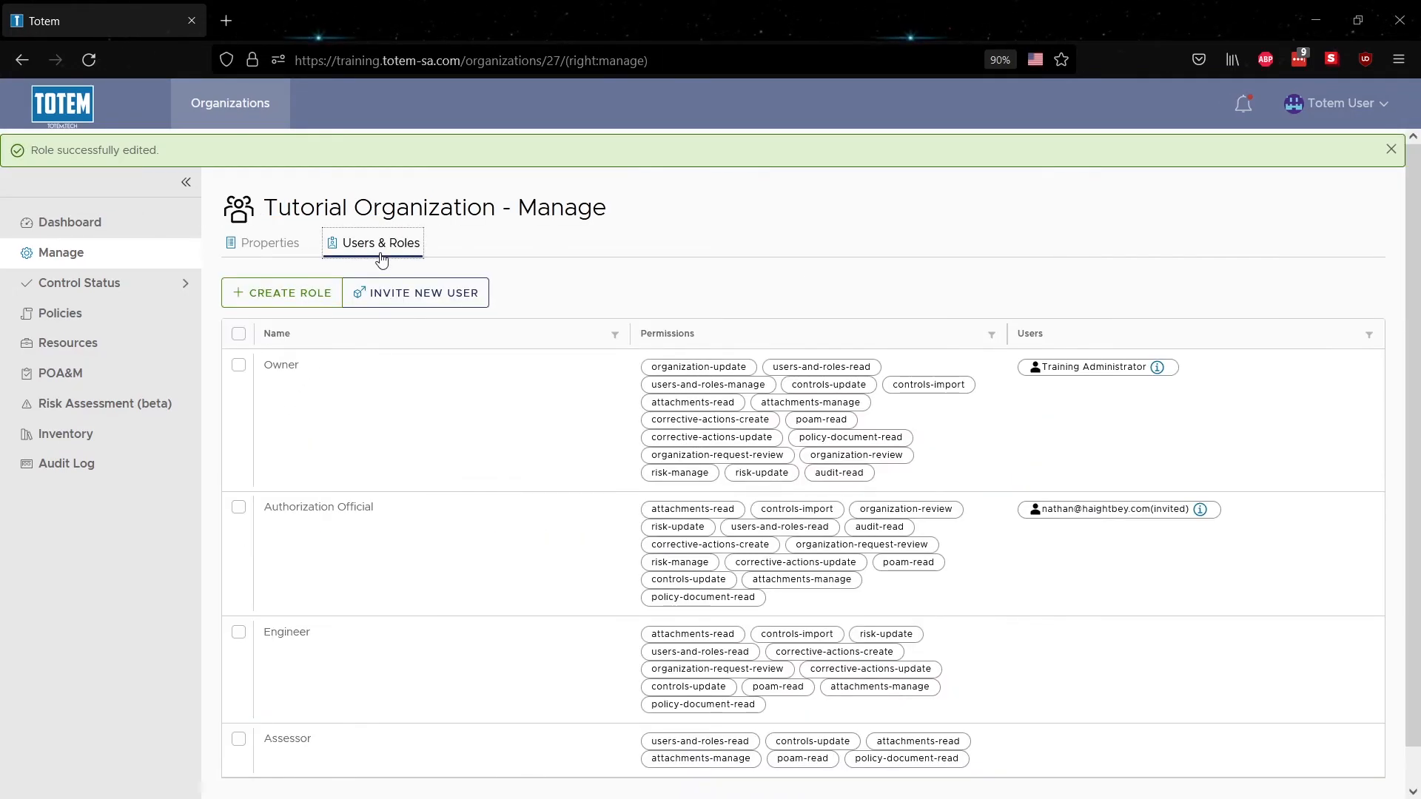